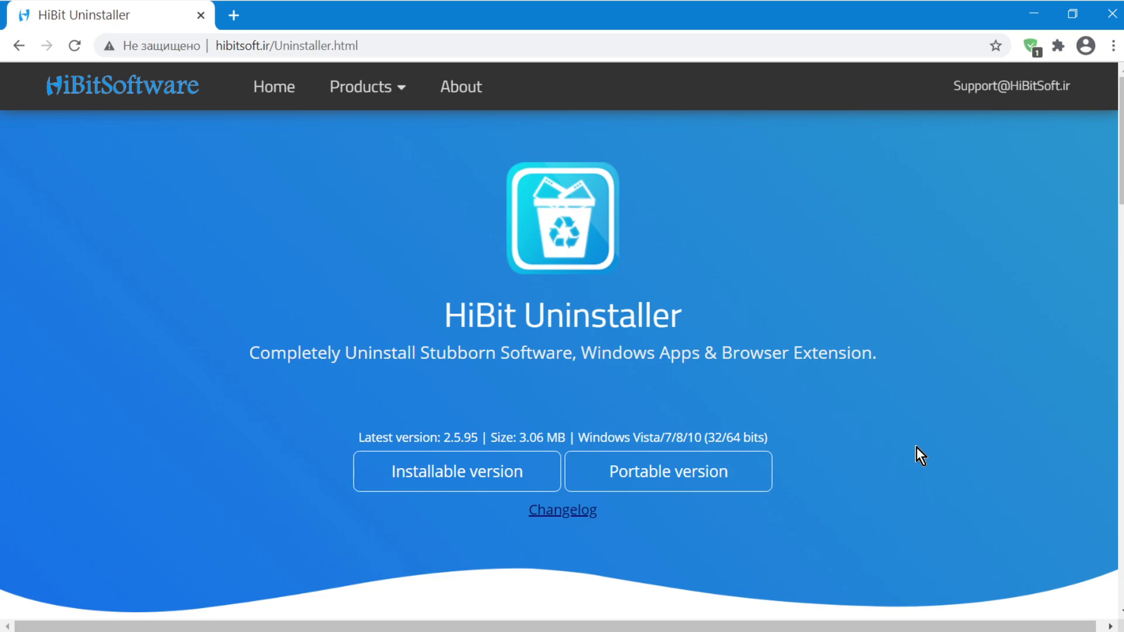
# Step: Translate the HiBit Uninstaller web page into Russian, examine its list of features, and reload the original page
pyautogui.scroll(-7, 915, 447)
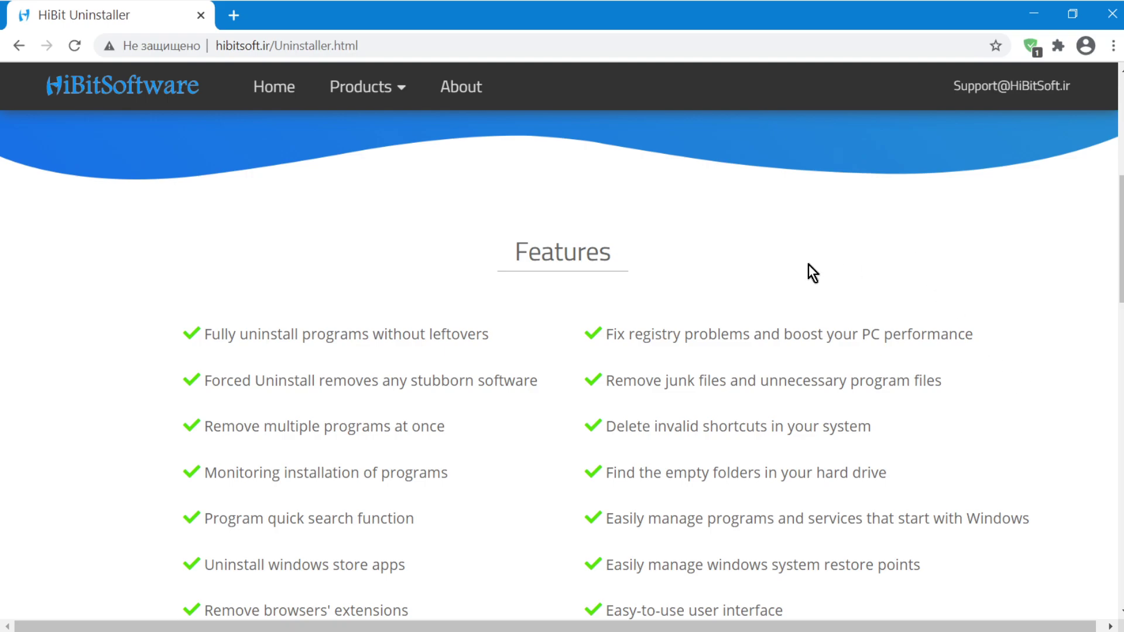
pyautogui.rightClick(806, 250)
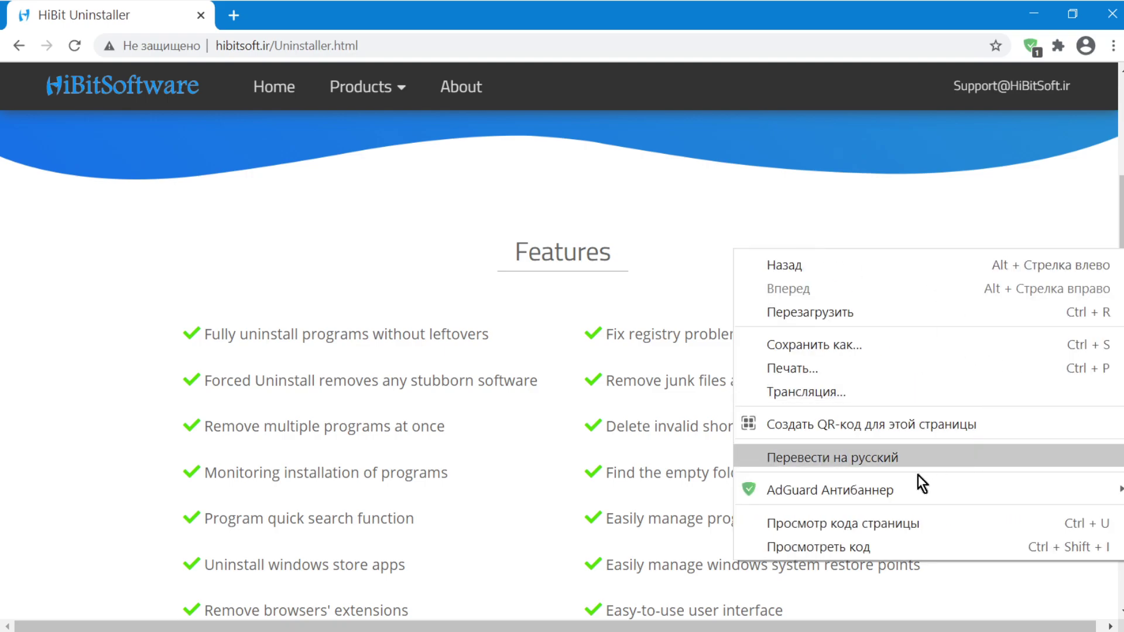
pyautogui.click(877, 459)
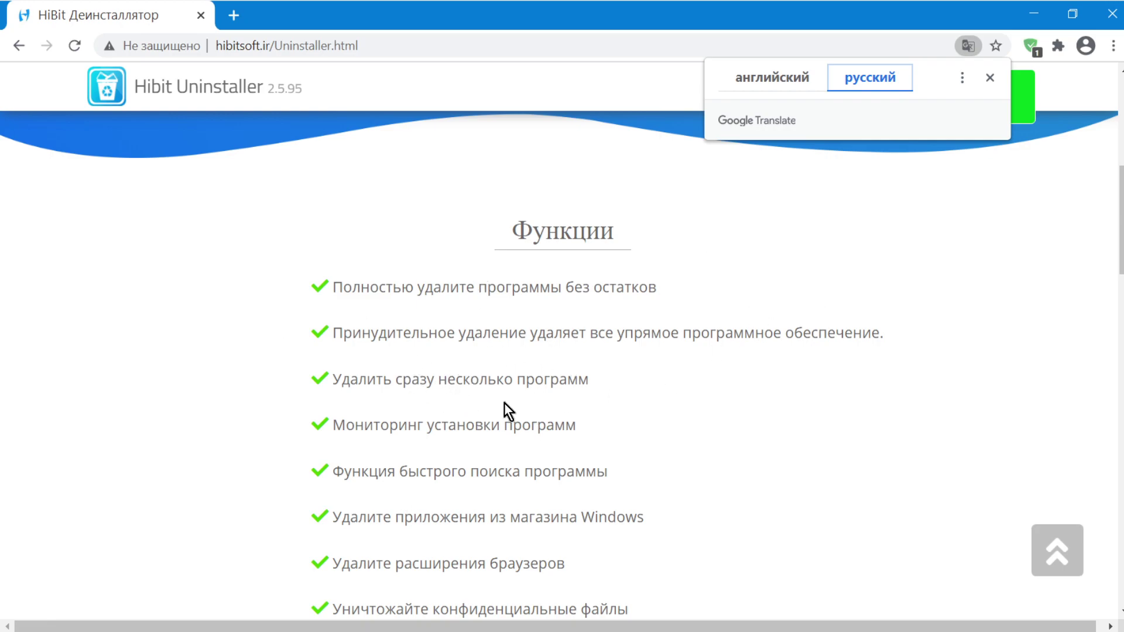
pyautogui.scroll(-3, 829, 431)
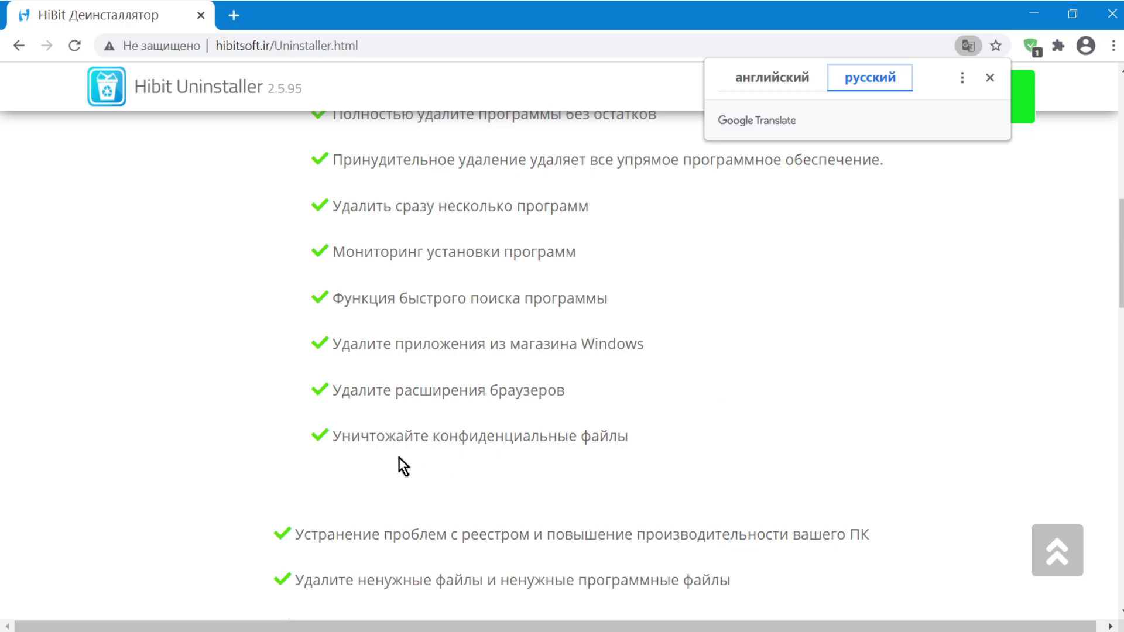
pyautogui.scroll(-4, 527, 295)
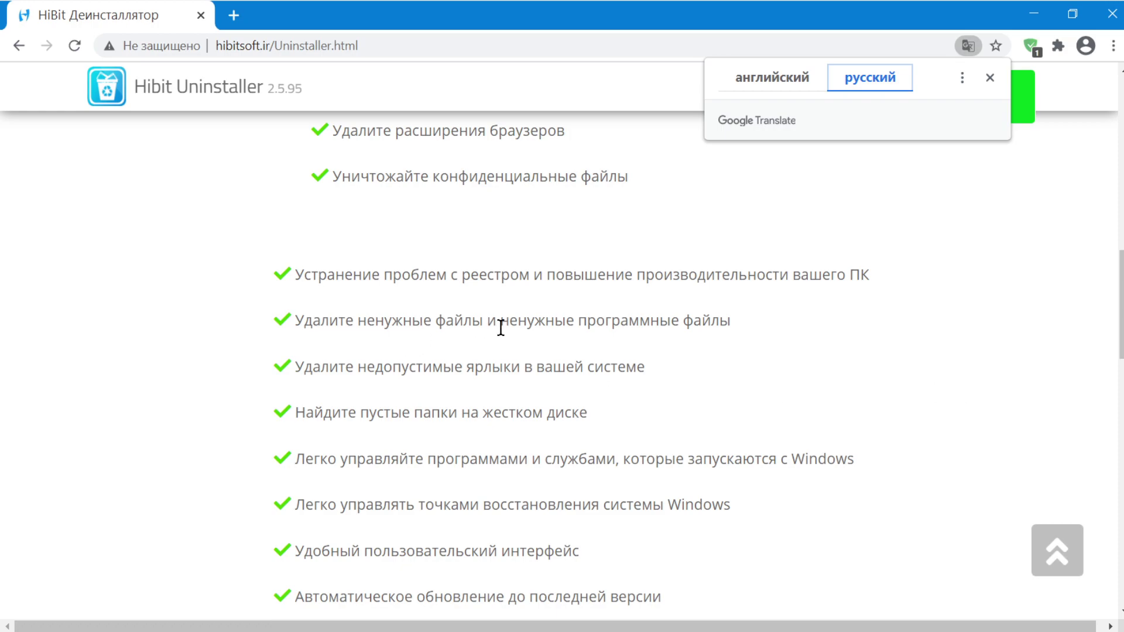
pyautogui.scroll(-1, 838, 351)
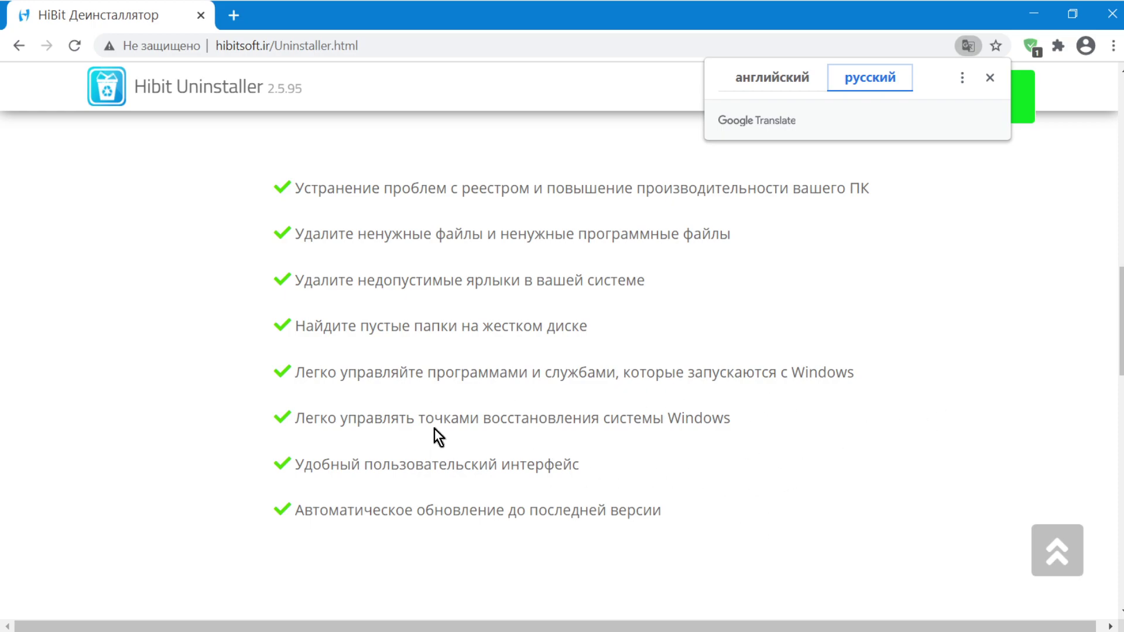
pyautogui.press('F5')
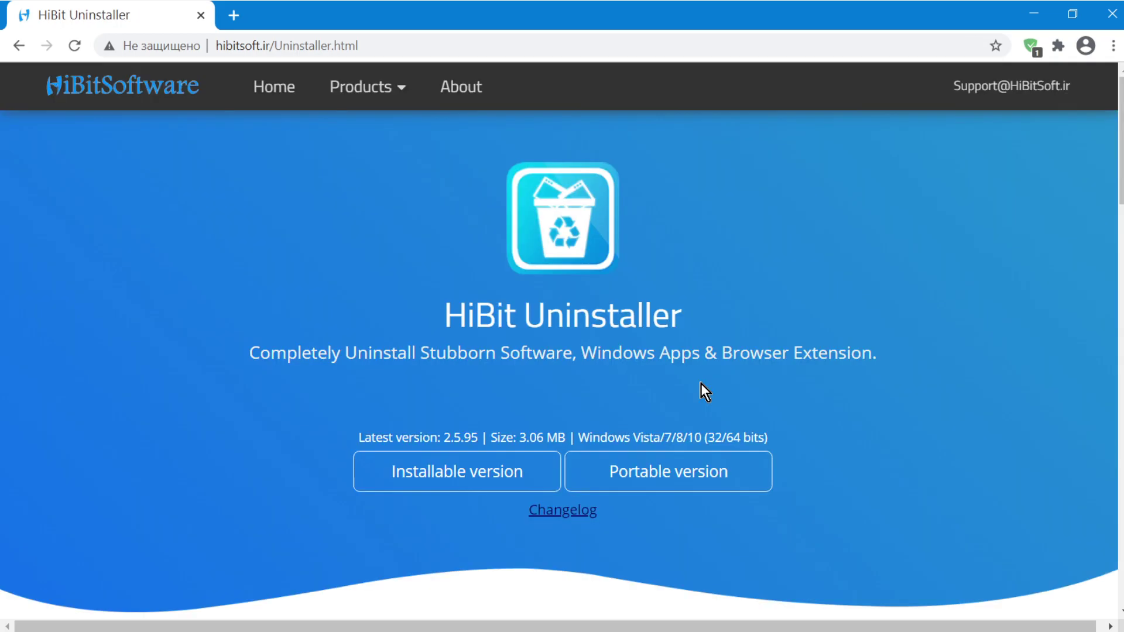
# Step: Download the installable version of HiBit Uninstaller and run HiBitUninstaller-setup-2.5.95.exe from the desktop
pyautogui.click(495, 474)
pyautogui.click(652, 469)
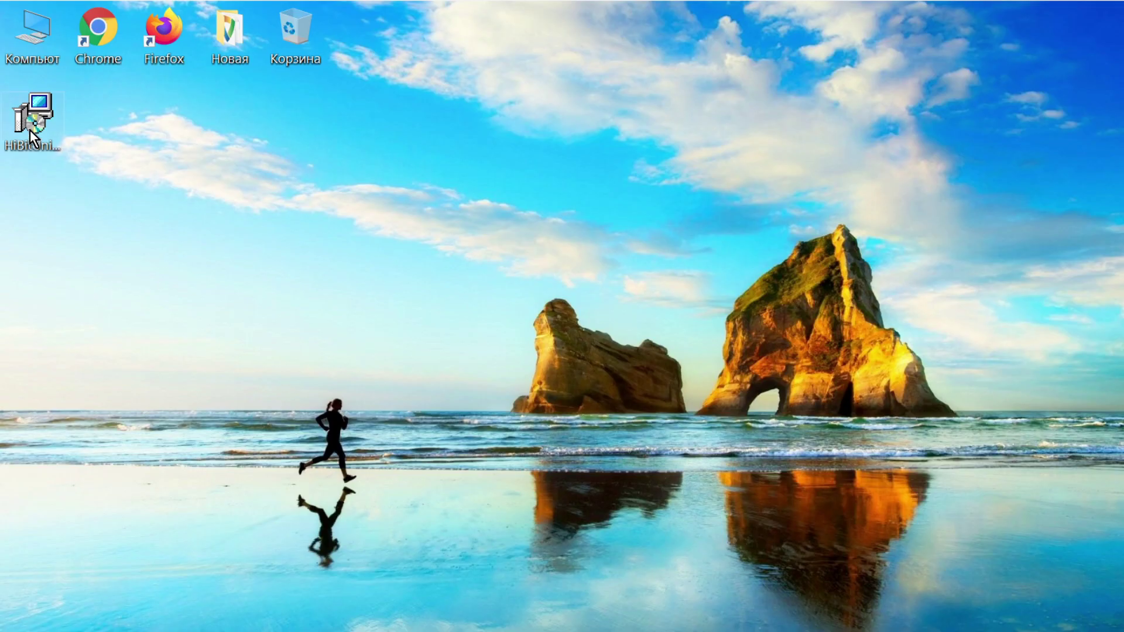
pyautogui.doubleClick(30, 126)
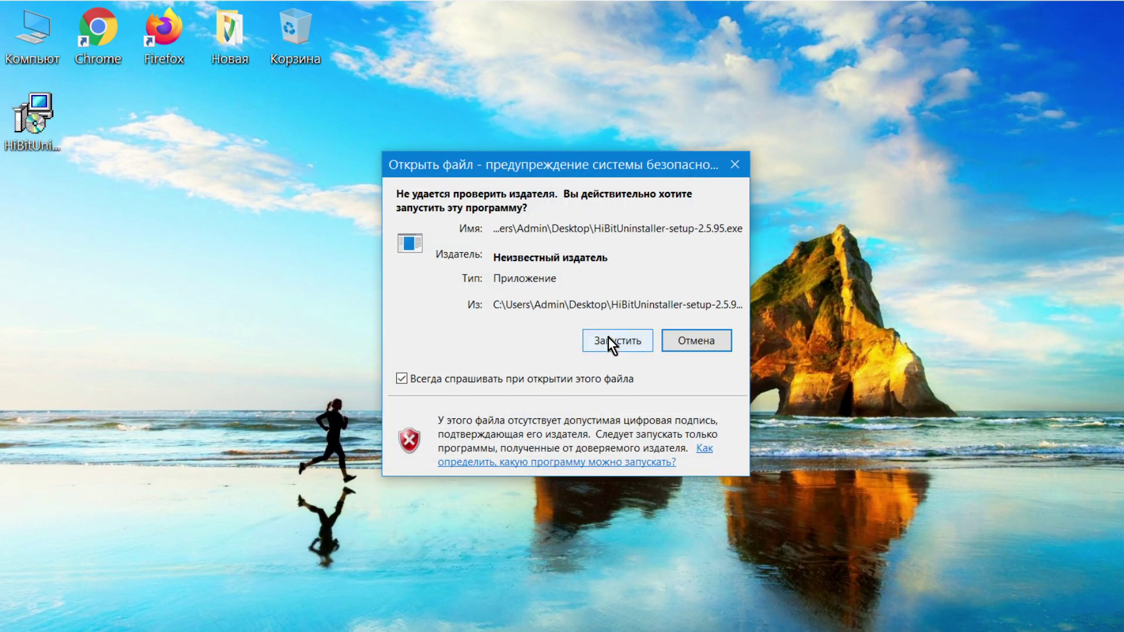
pyautogui.click(609, 337)
# Step: Set the setup language to Русский and confirm it
pyautogui.click(671, 329)
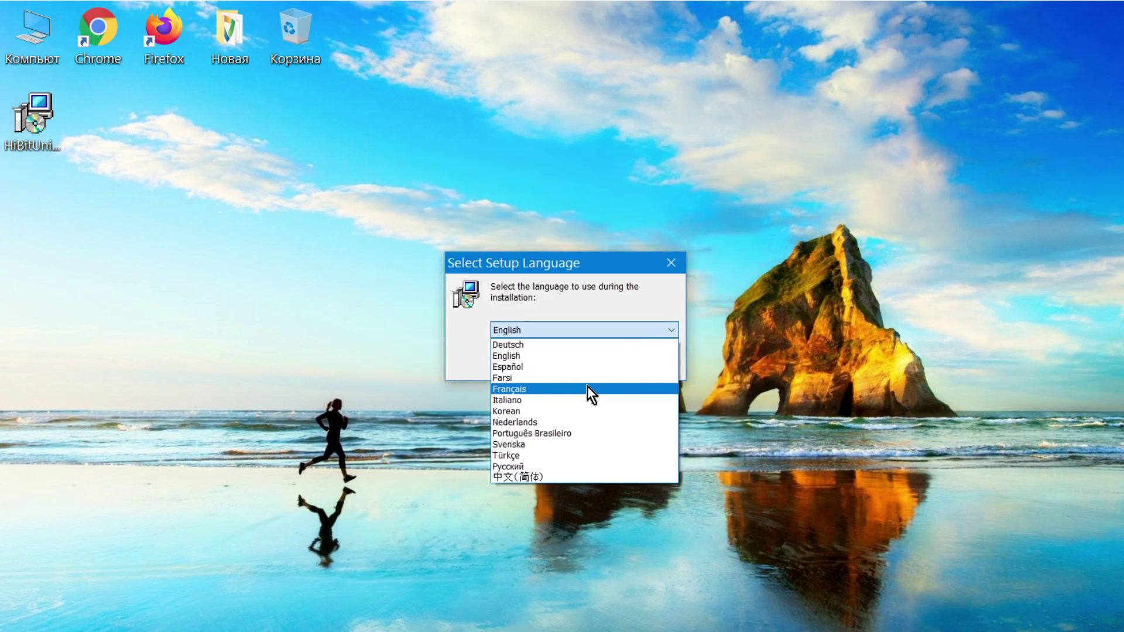
pyautogui.click(526, 466)
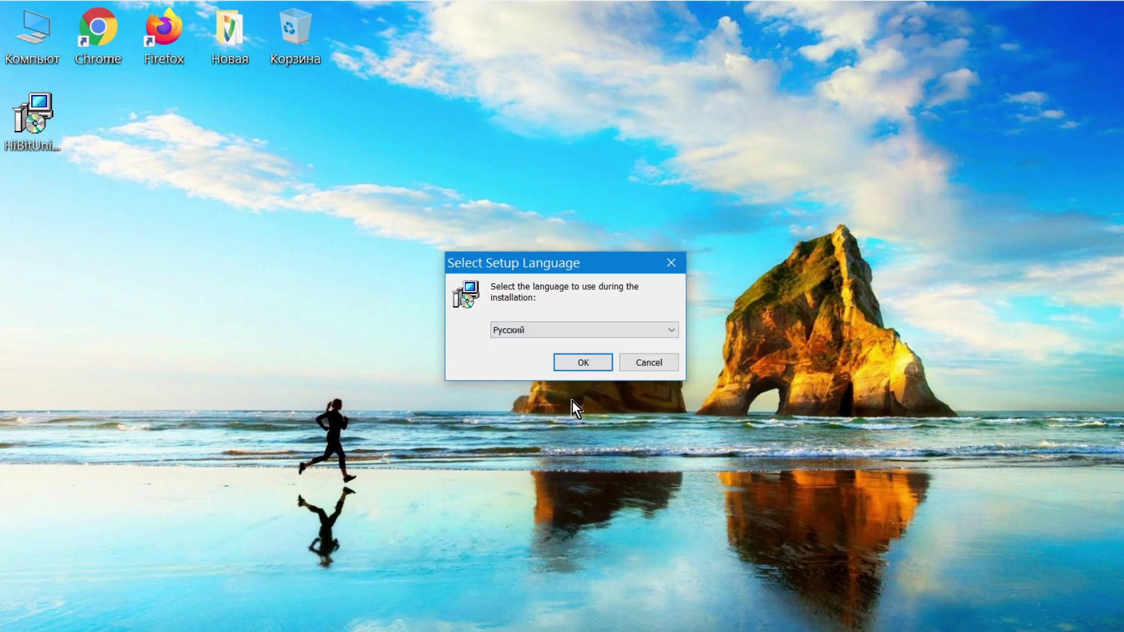
pyautogui.click(595, 364)
# Step: Install HiBit Uninstaller in C:\Program Files (x86)\HiBit Uninstaller with a desktop shortcut, and finish the setup without launching the program
pyautogui.click(662, 465)
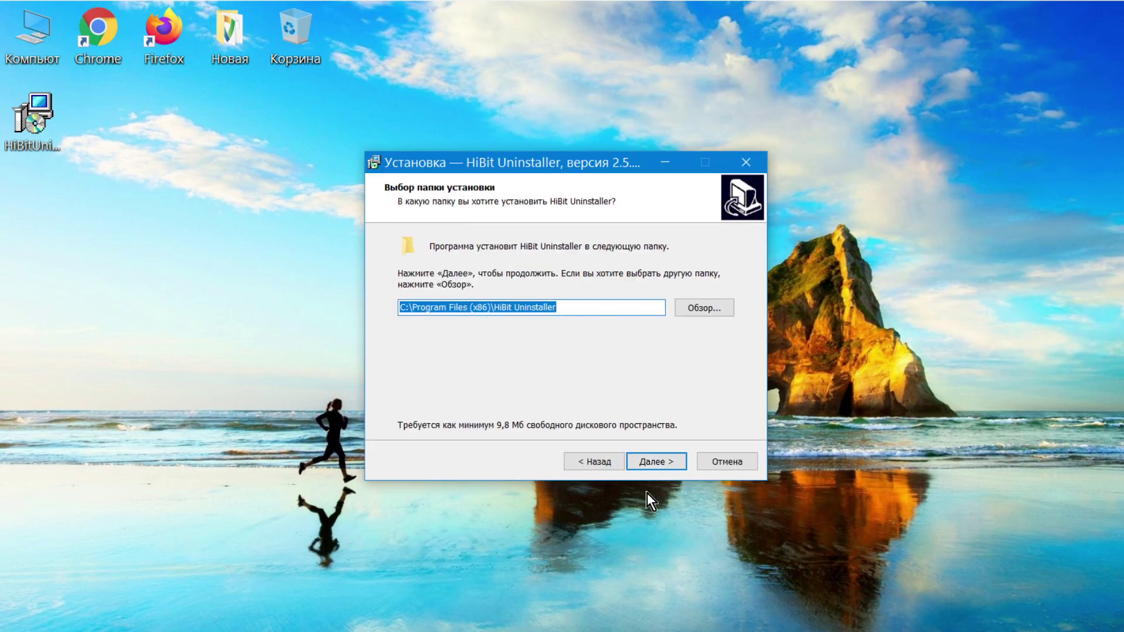
pyautogui.click(659, 461)
pyautogui.click(486, 296)
pyautogui.click(486, 296)
pyautogui.click(663, 464)
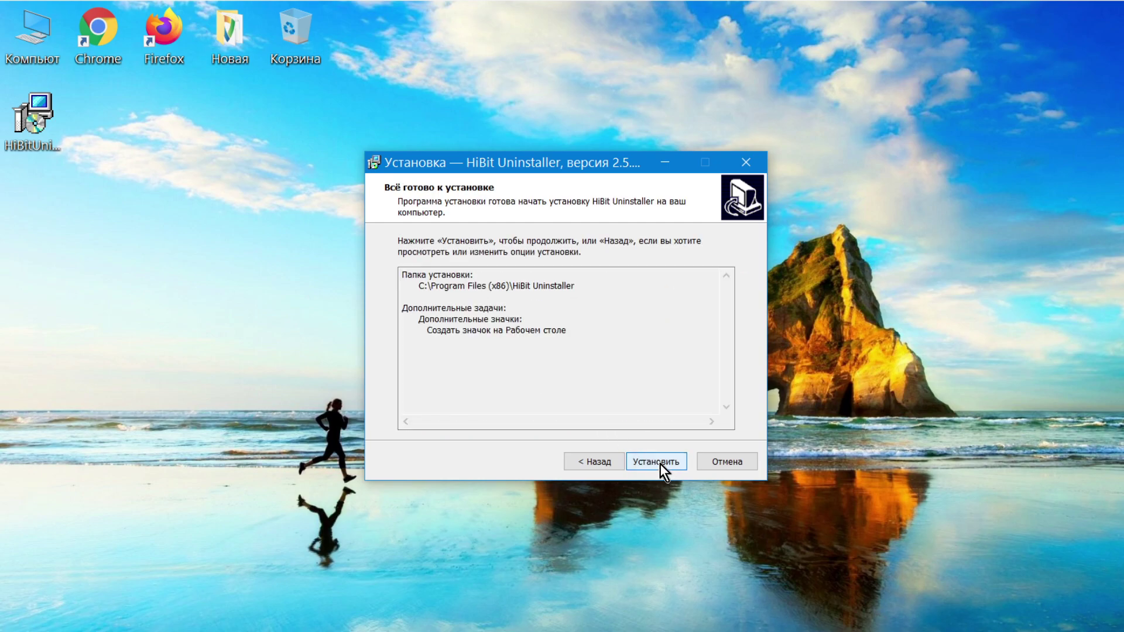
pyautogui.click(659, 464)
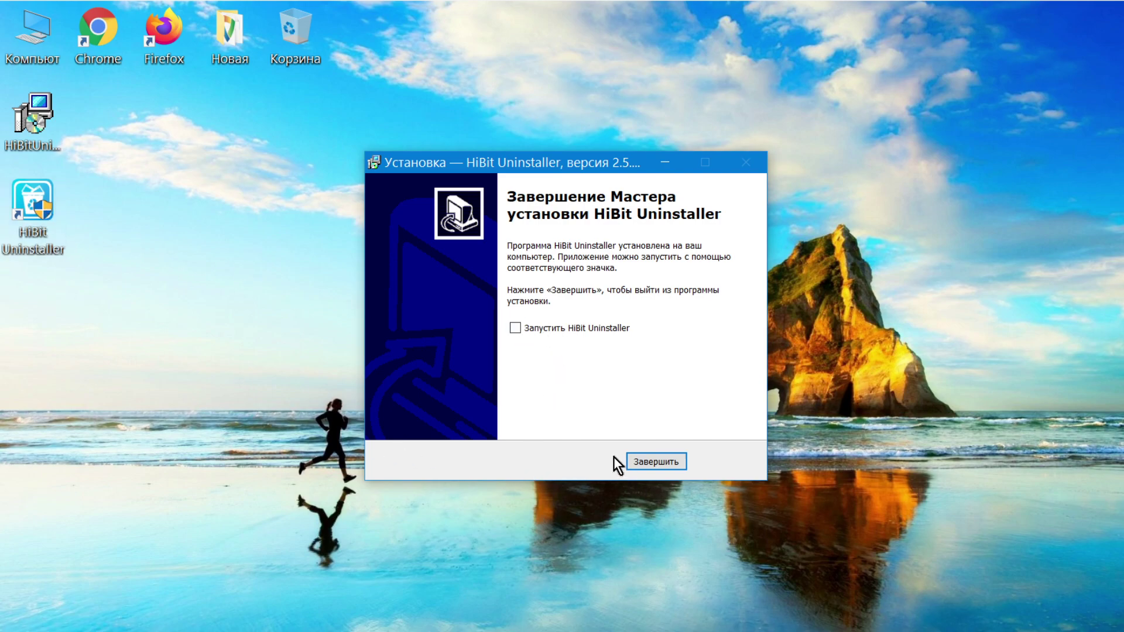
pyautogui.click(652, 462)
# Step: Delete the setup file from the desktop and run HiBit Uninstaller as administrator
pyautogui.rightClick(30, 103)
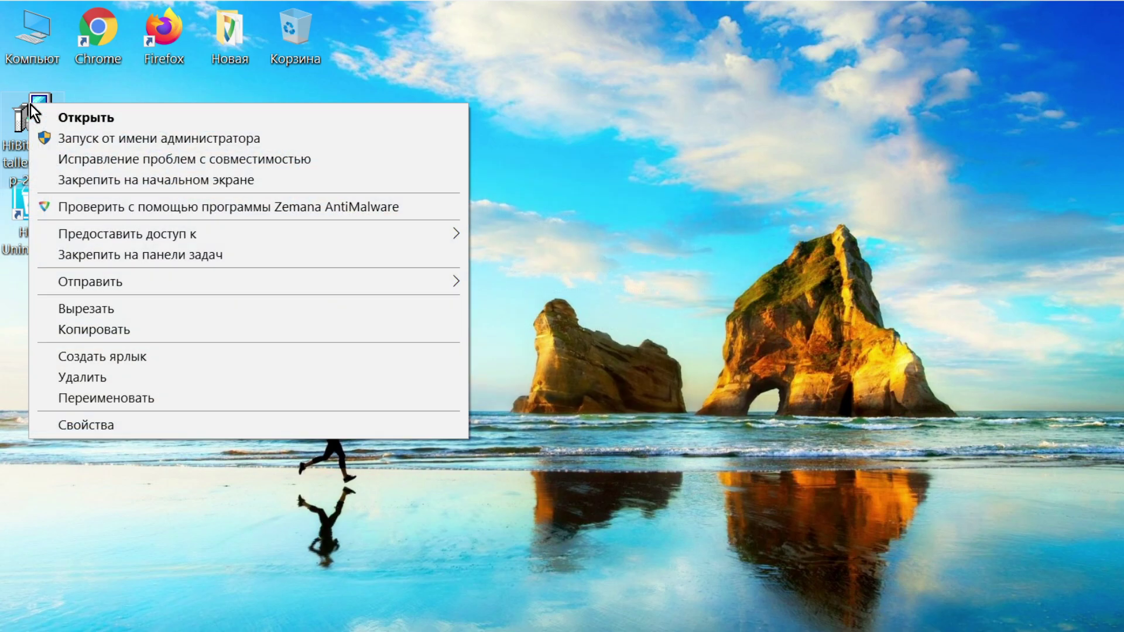
pyautogui.click(103, 376)
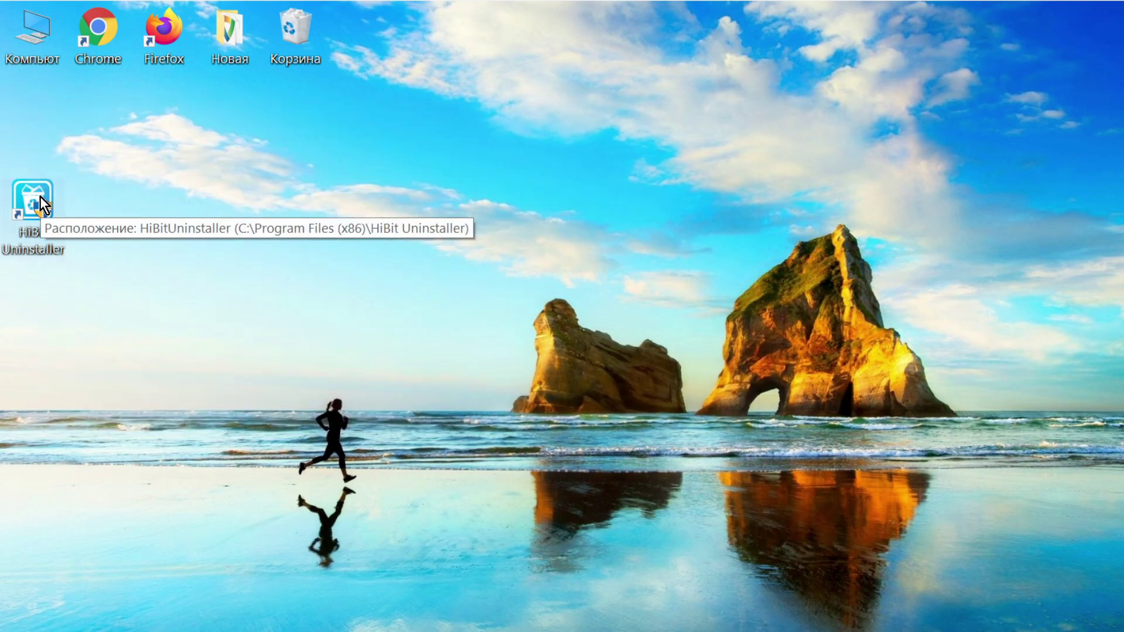
pyautogui.rightClick(40, 195)
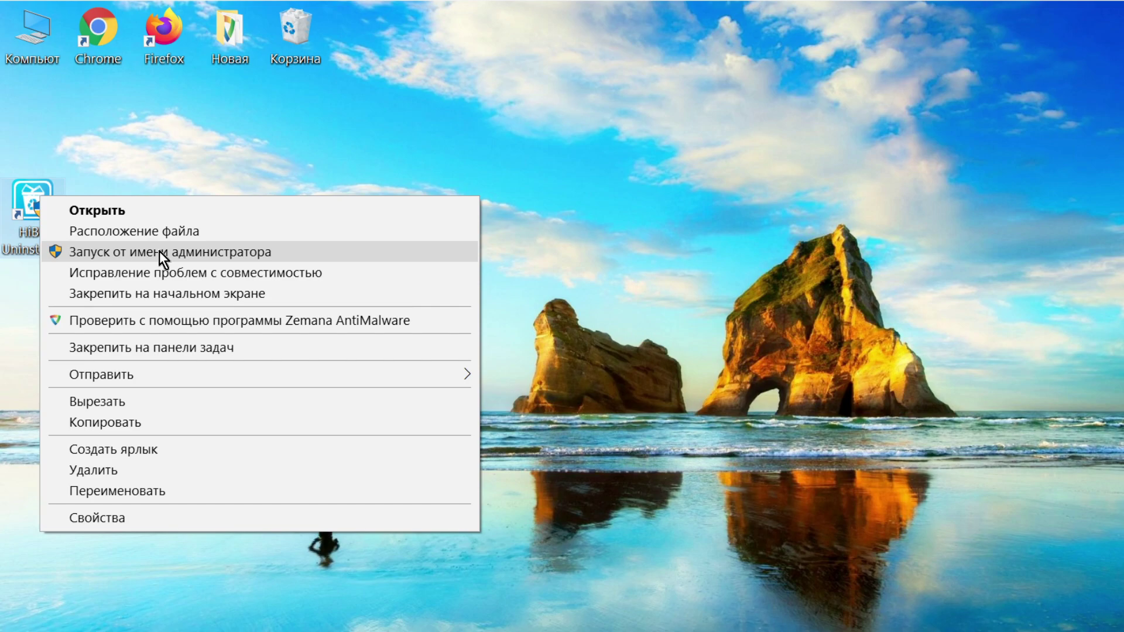
pyautogui.click(159, 251)
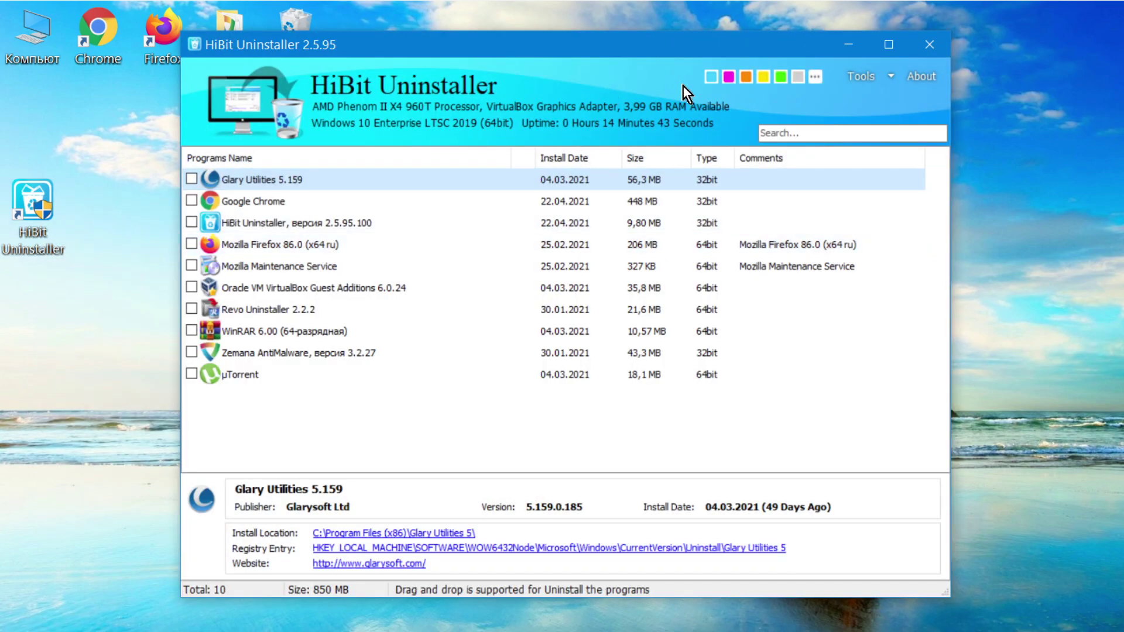
# Step: Switch the interface language of HiBit Uninstaller to Russian (русский)
pyautogui.click(878, 76)
pyautogui.moveTo(690, 477)
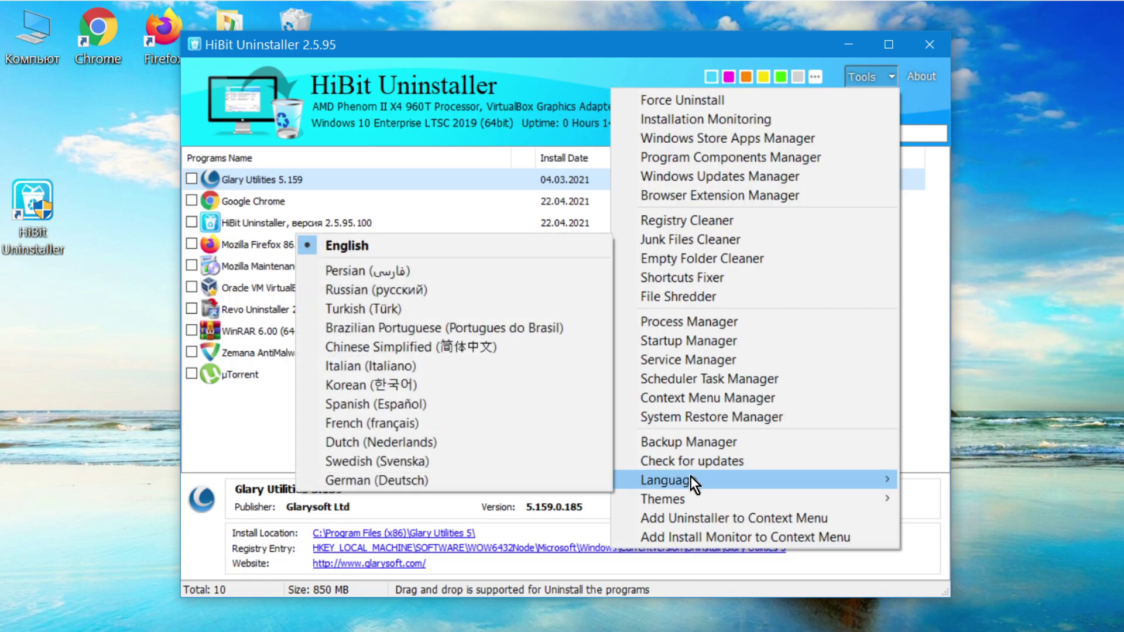
pyautogui.click(390, 289)
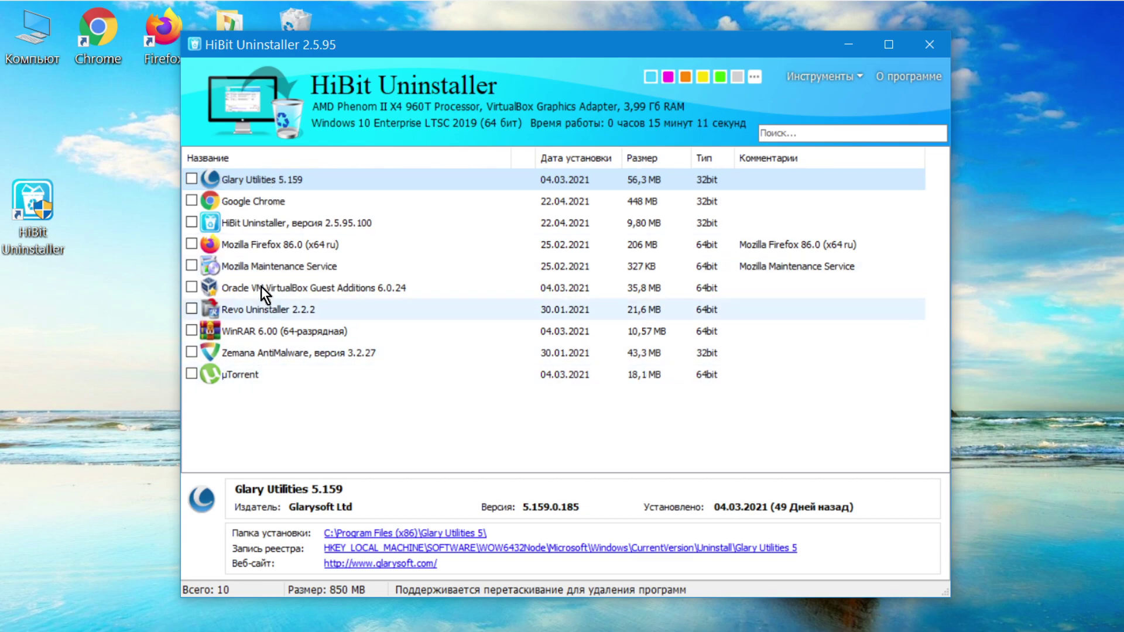
# Step: Uninstall Glary Utilities 5.159 with its own wizard, including its settings and backups, and postpone the computer restart
pyautogui.click(236, 174)
pyautogui.rightClick(275, 178)
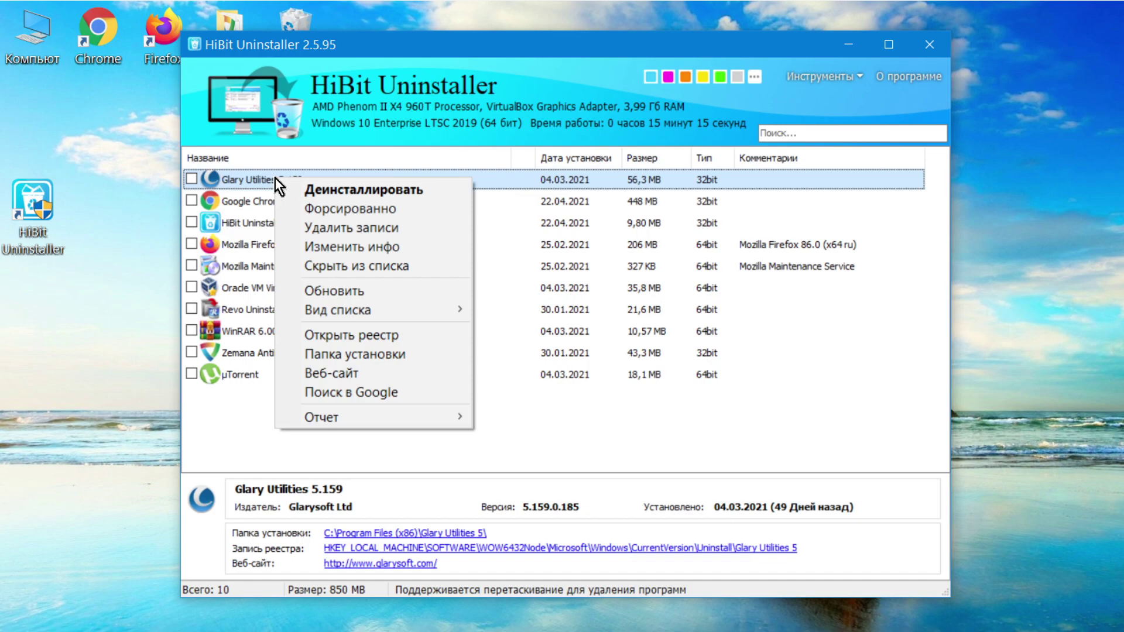
pyautogui.click(381, 191)
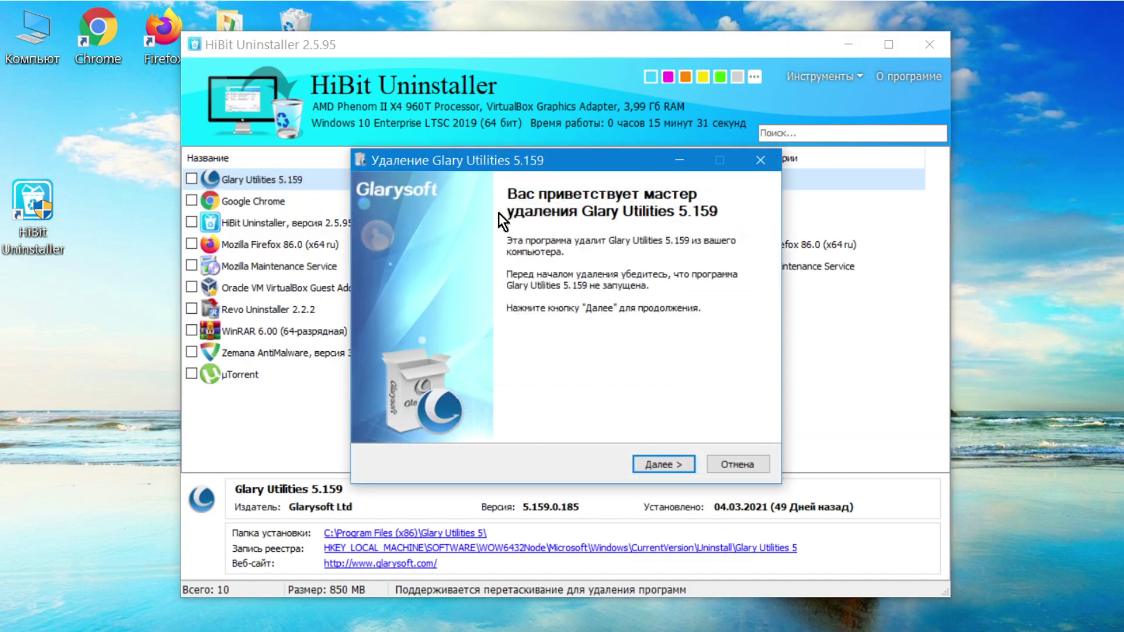
pyautogui.click(673, 466)
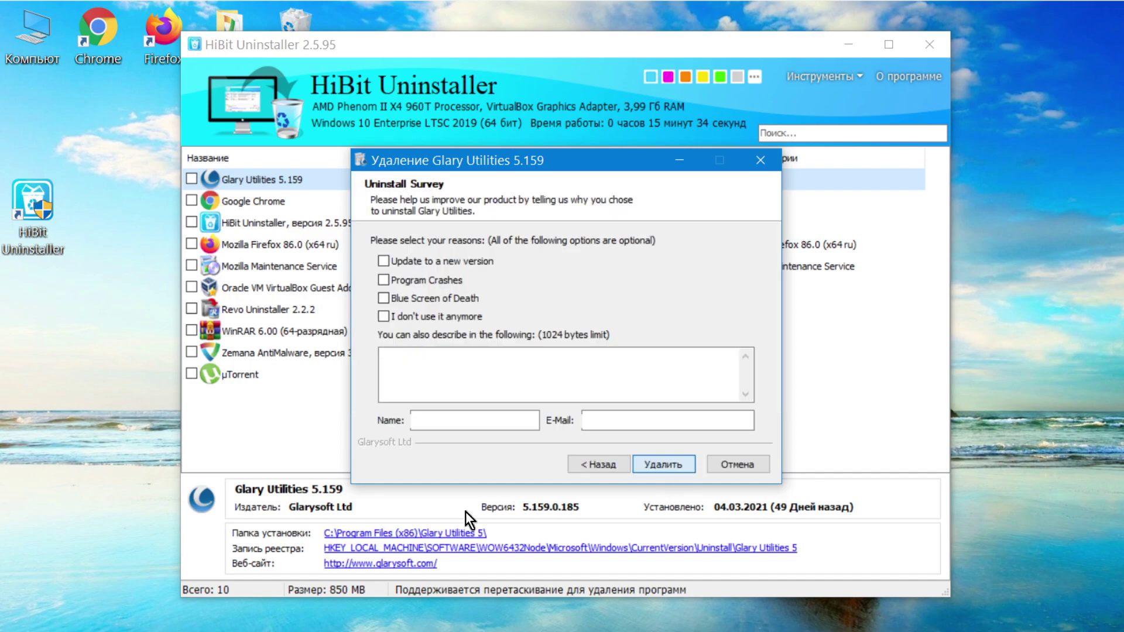
pyautogui.click(669, 469)
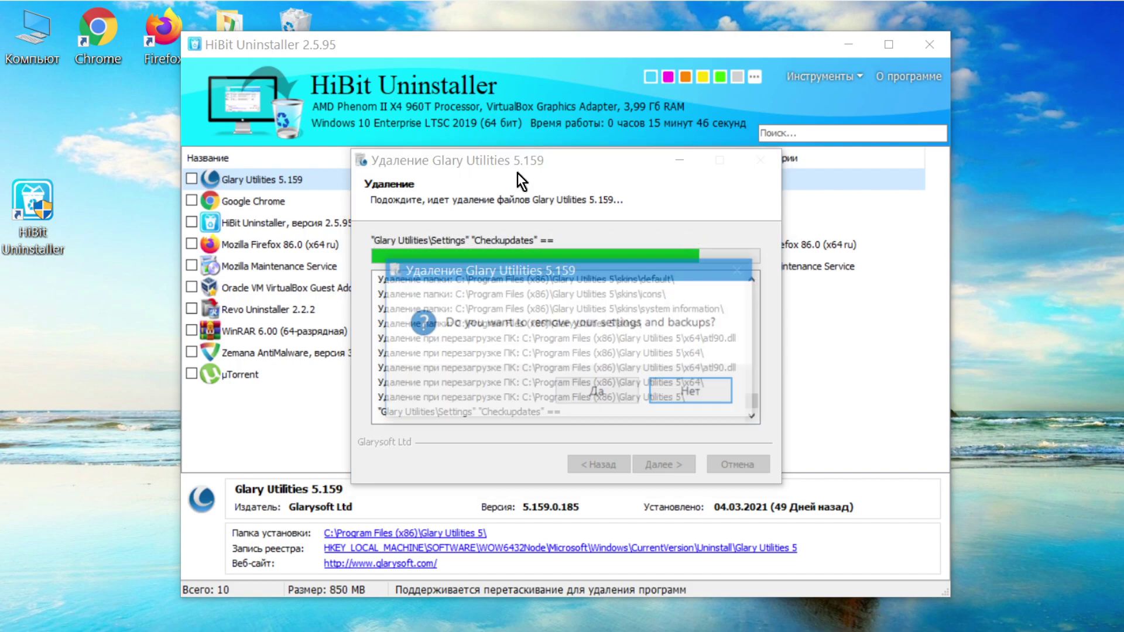
pyautogui.click(612, 388)
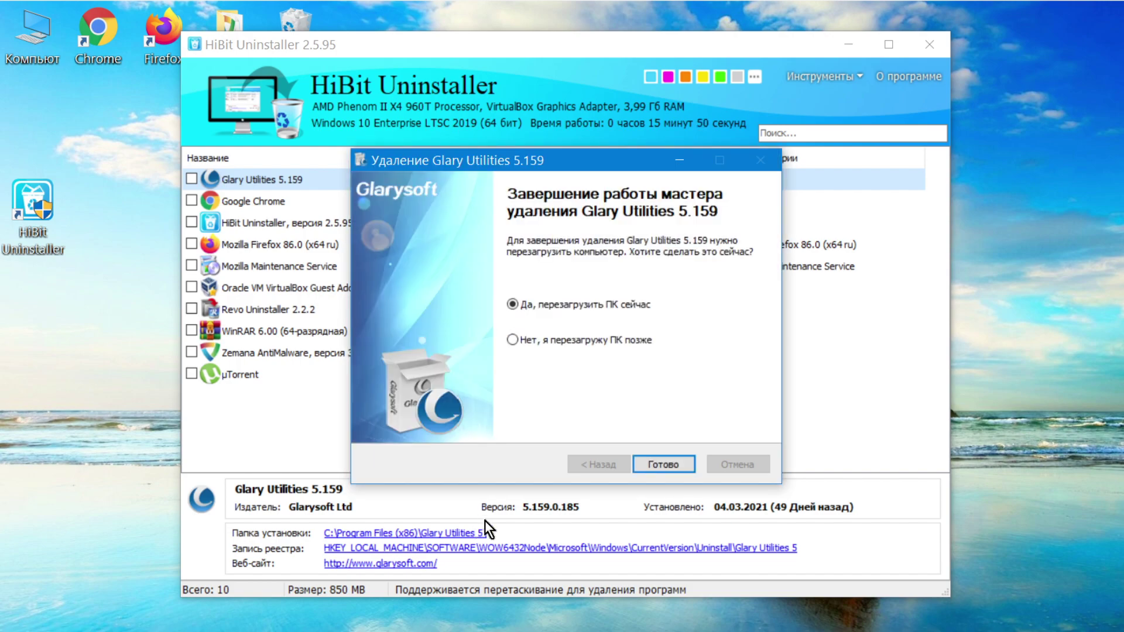
pyautogui.click(514, 341)
pyautogui.click(671, 464)
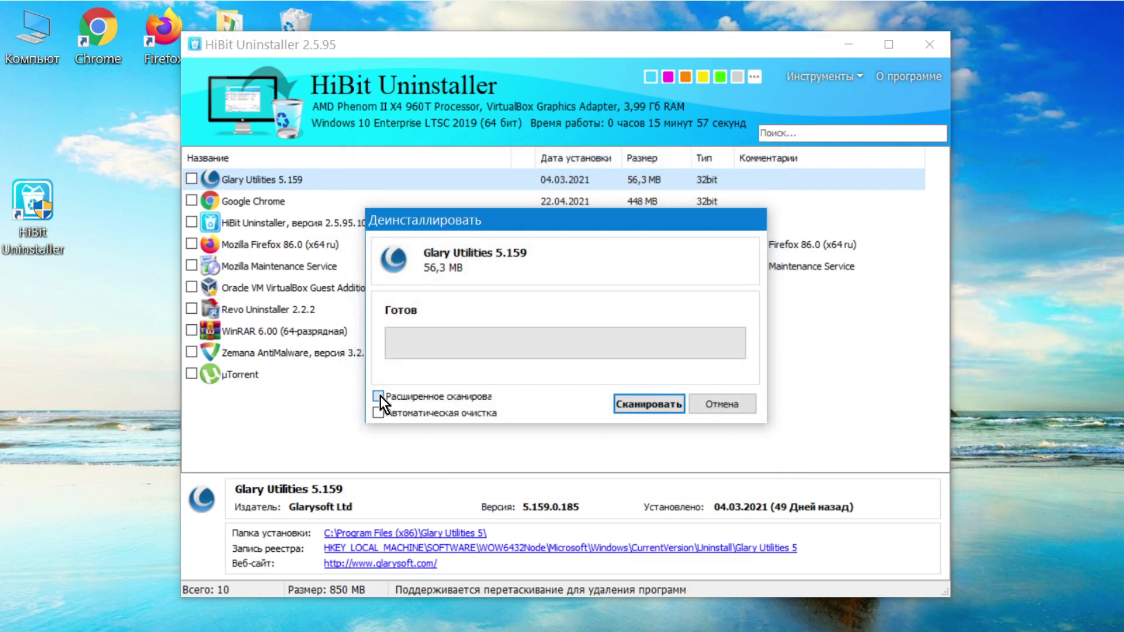
# Step: Scan for Glary Utilities leftovers with advanced scanning and automatic cleanup enabled, and suppress future messages about locked files
pyautogui.click(378, 414)
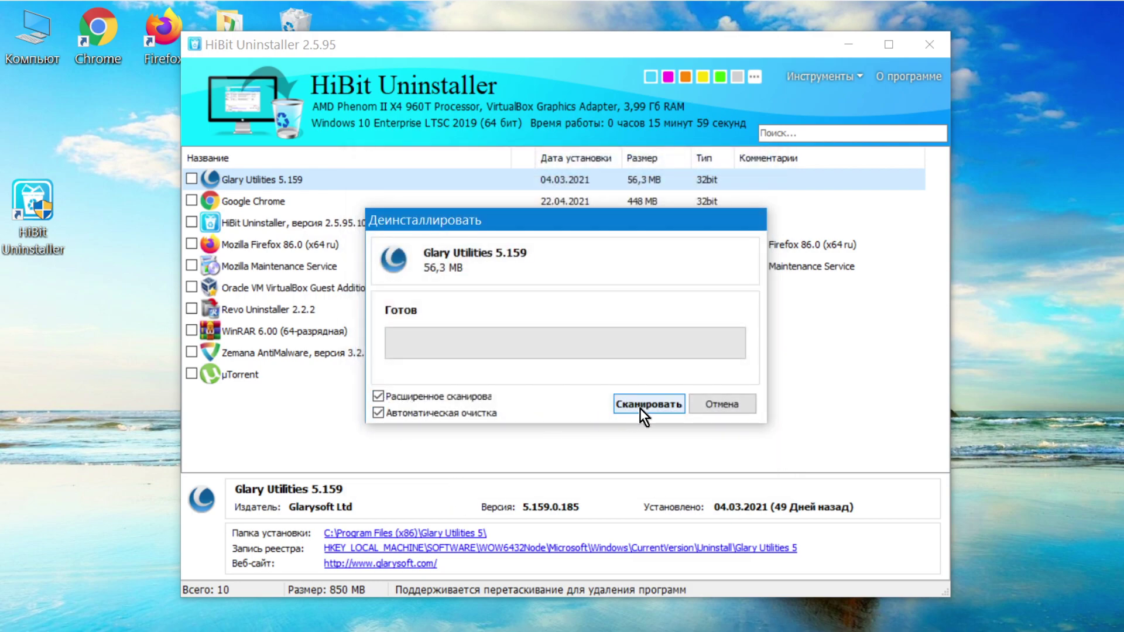
pyautogui.click(671, 403)
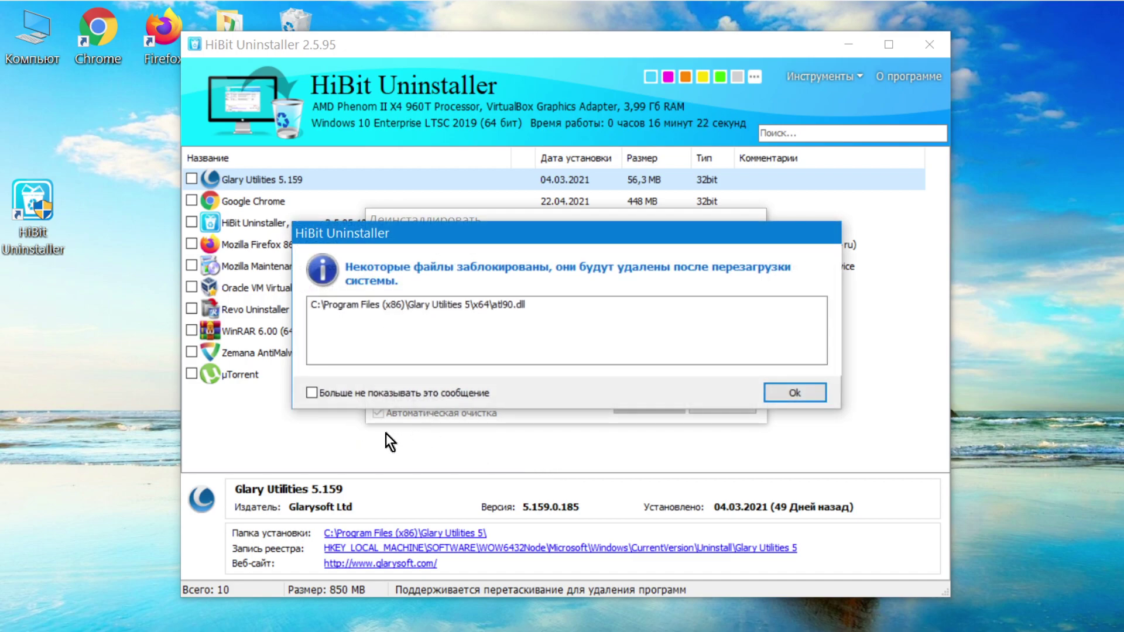
pyautogui.click(312, 392)
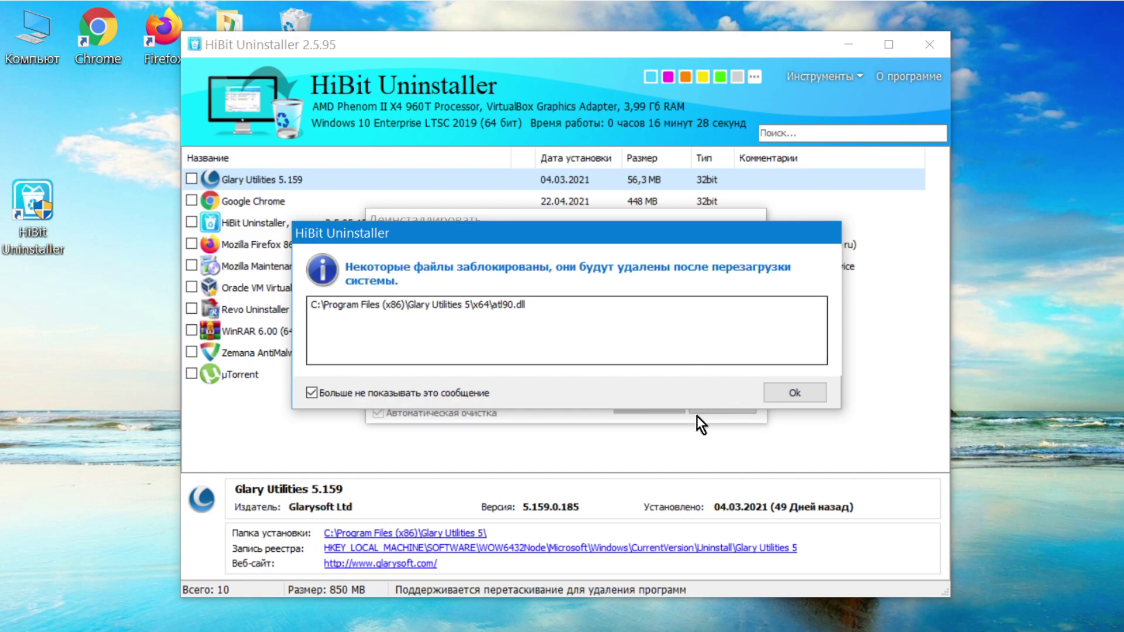
pyautogui.click(807, 392)
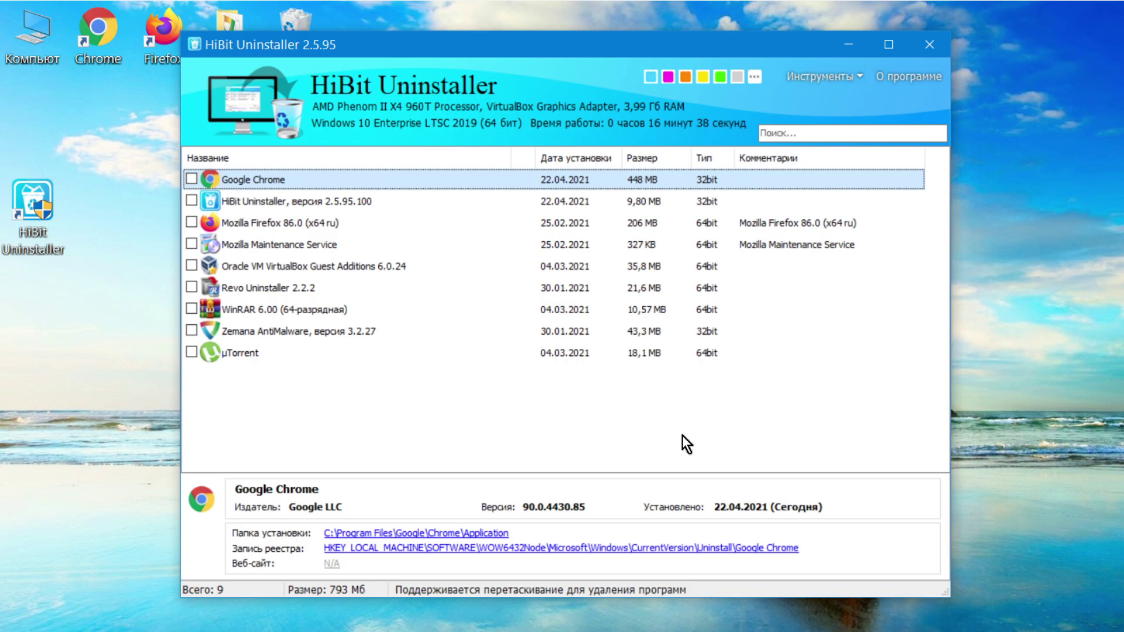
# Step: Mark µTorrent and WinRAR 6.00 for batch uninstallation and clear both marks
pyautogui.click(242, 354)
pyautogui.click(192, 352)
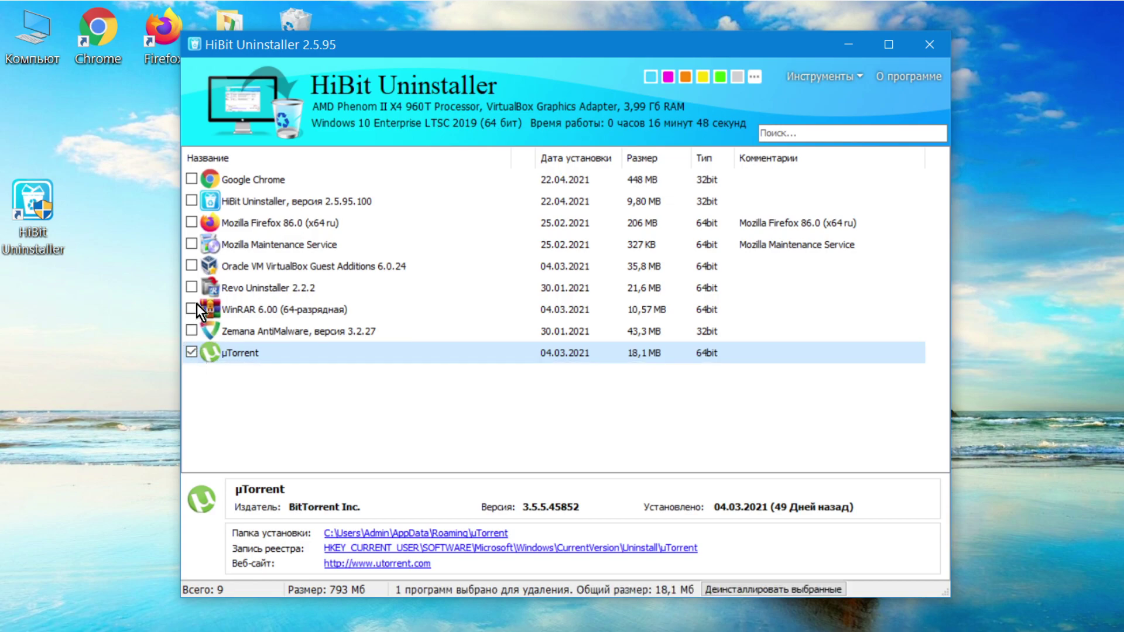
pyautogui.click(192, 308)
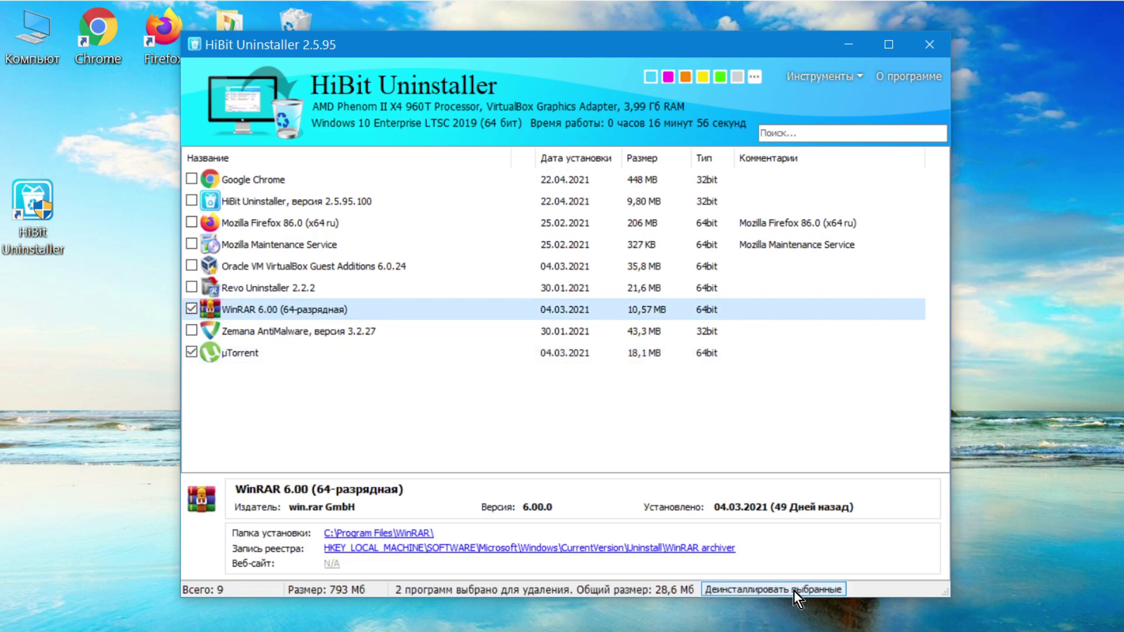
pyautogui.rightClick(376, 307)
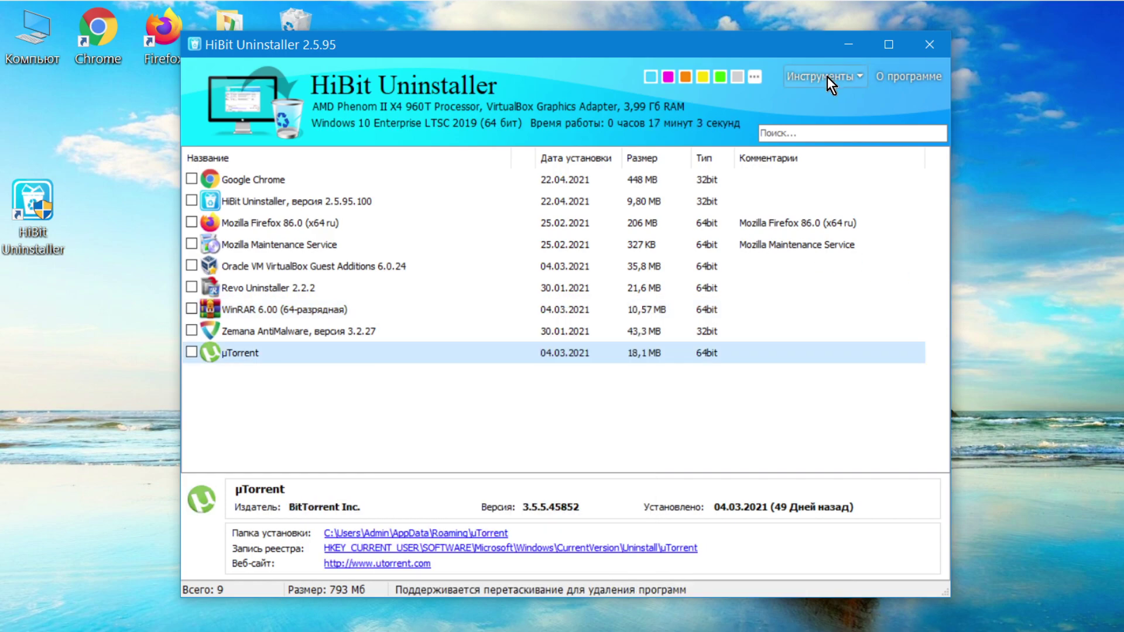
# Step: Open the forced removal tool and the installation monitor in turn, closing each without processing any program
pyautogui.click(827, 76)
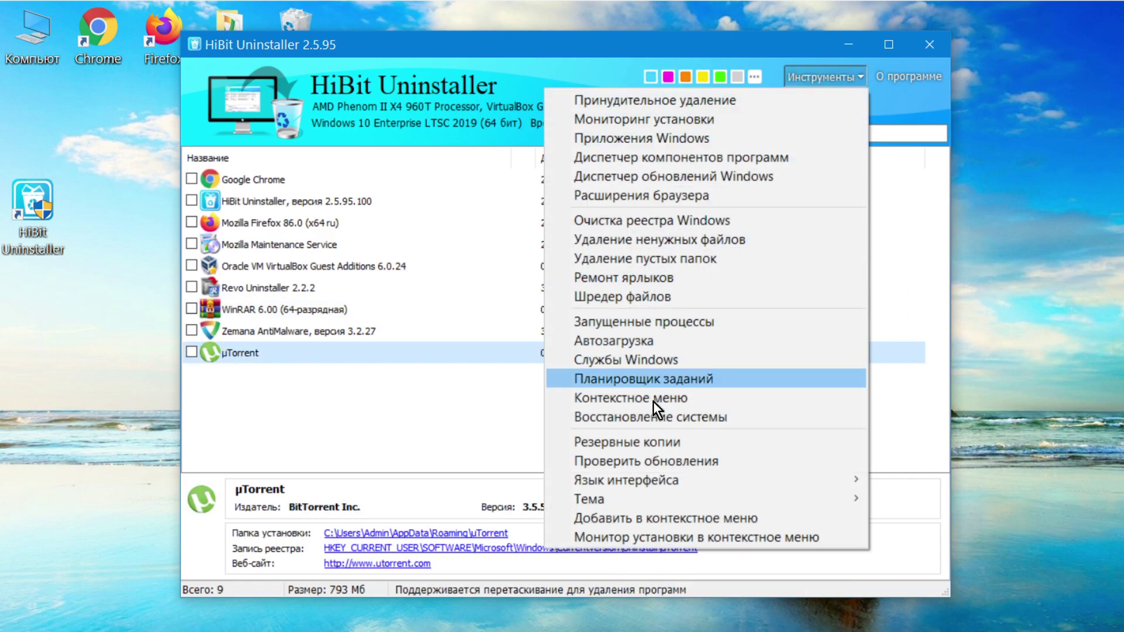
pyautogui.click(687, 103)
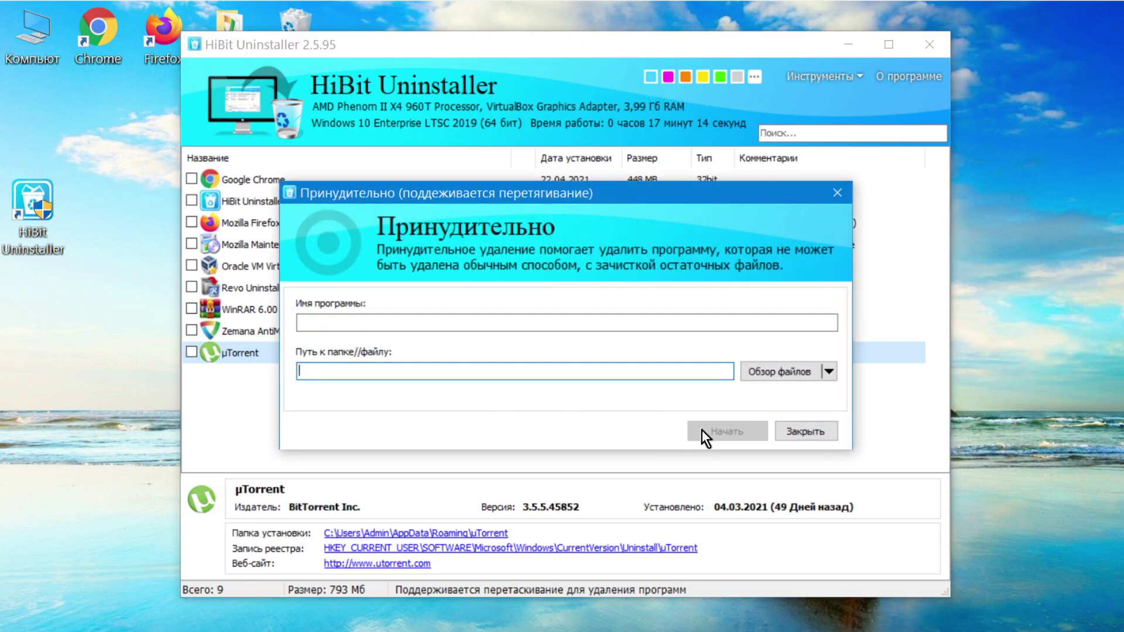
pyautogui.click(806, 431)
pyautogui.click(832, 75)
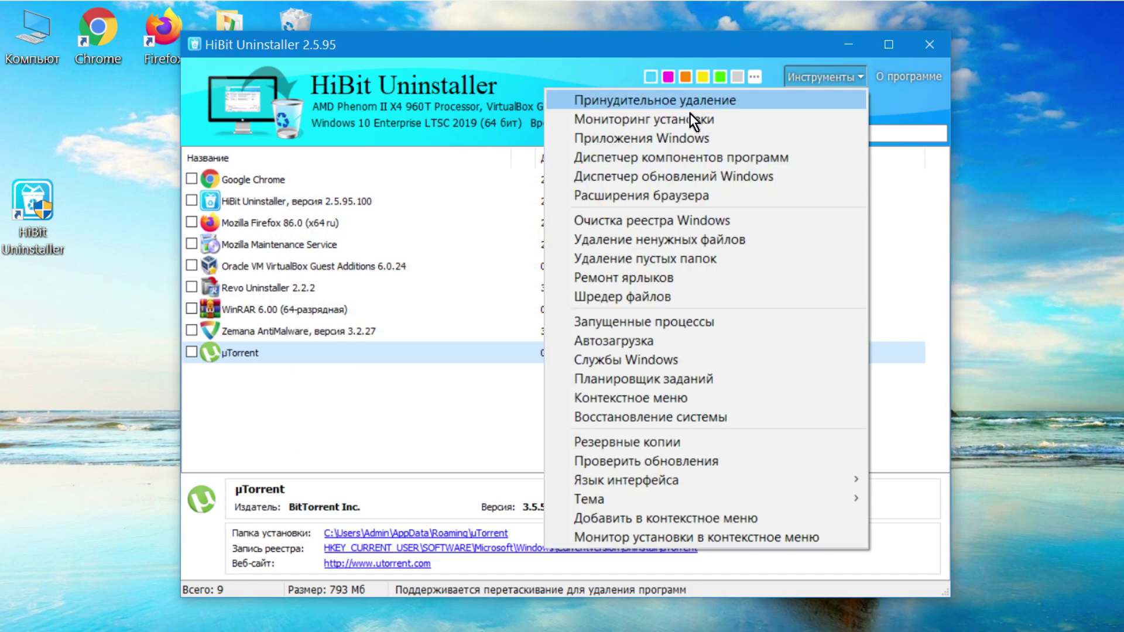
pyautogui.click(672, 120)
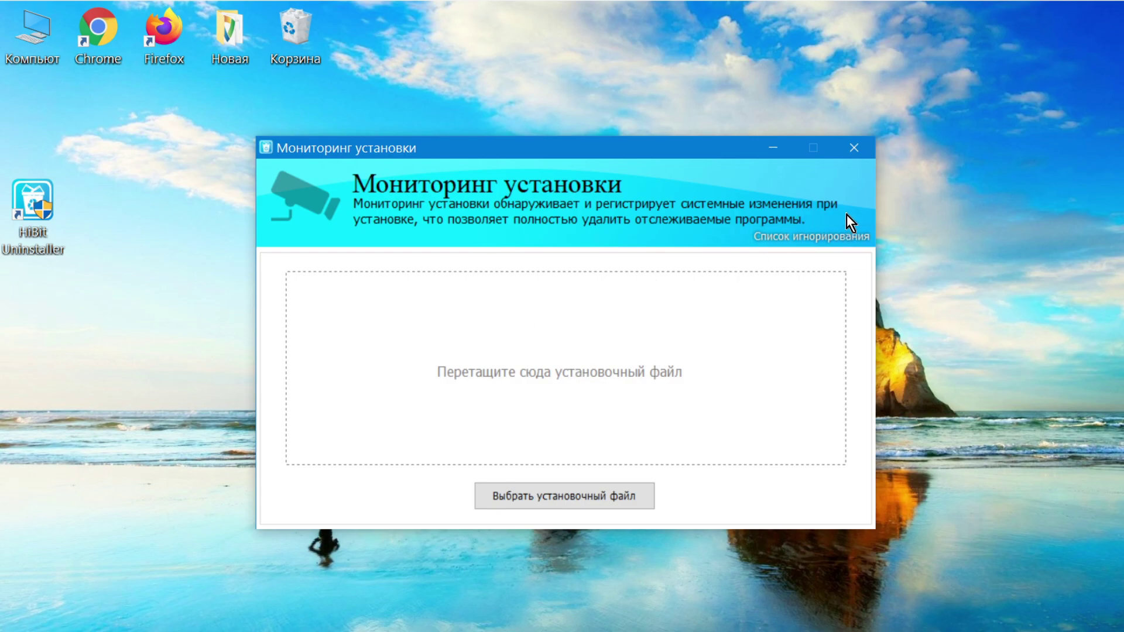
pyautogui.click(835, 157)
# Step: Examine the Windows apps manager, including the actions for the Russian interface localisation package, and check the program components manager
pyautogui.click(671, 68)
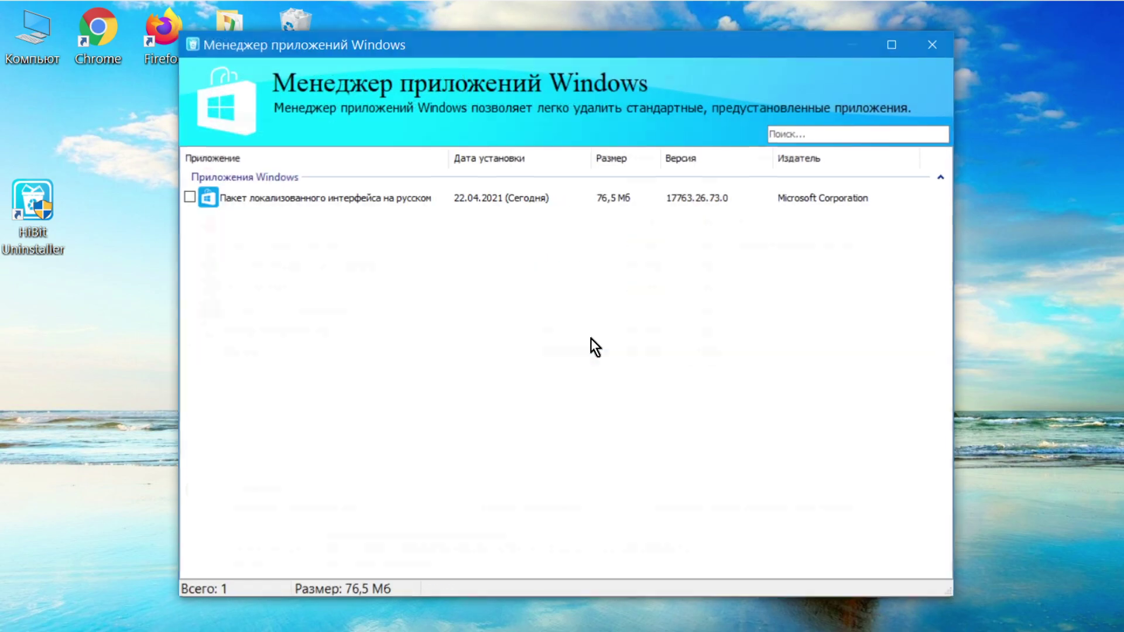
pyautogui.rightClick(326, 202)
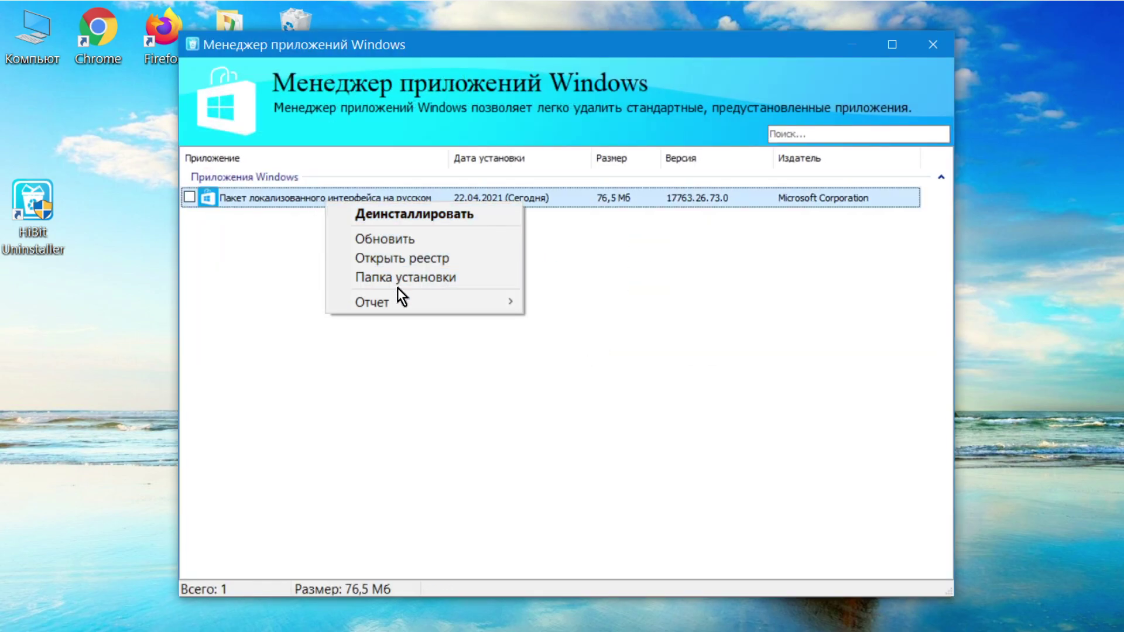
pyautogui.click(933, 45)
pyautogui.click(682, 157)
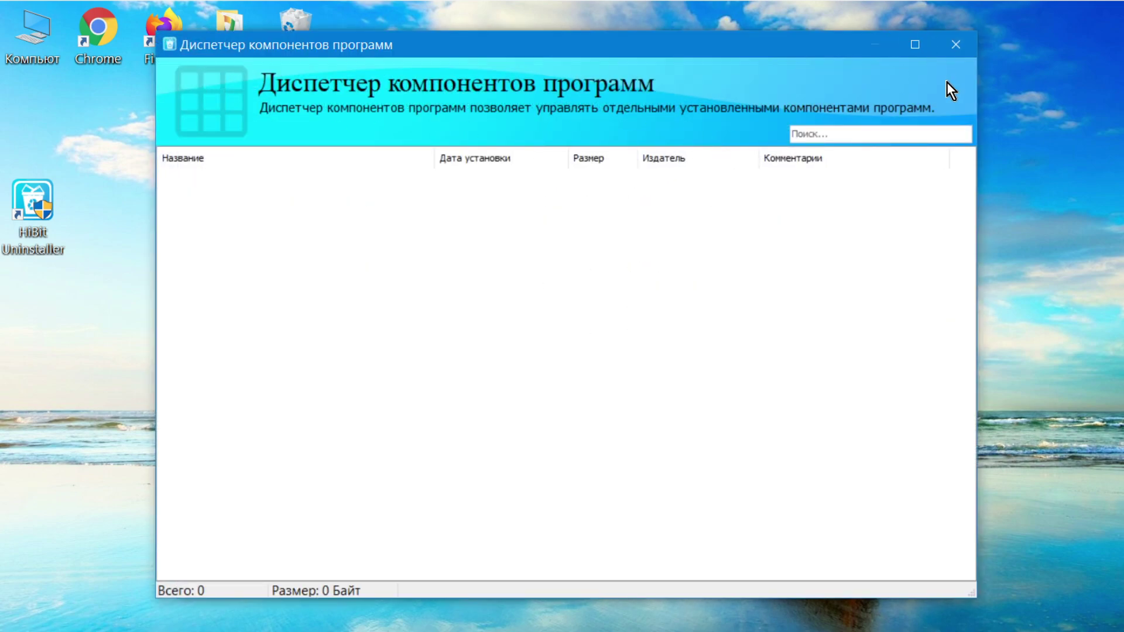
pyautogui.click(956, 44)
# Step: Review the installed Windows updates and the actions available for KB4465065
pyautogui.click(726, 179)
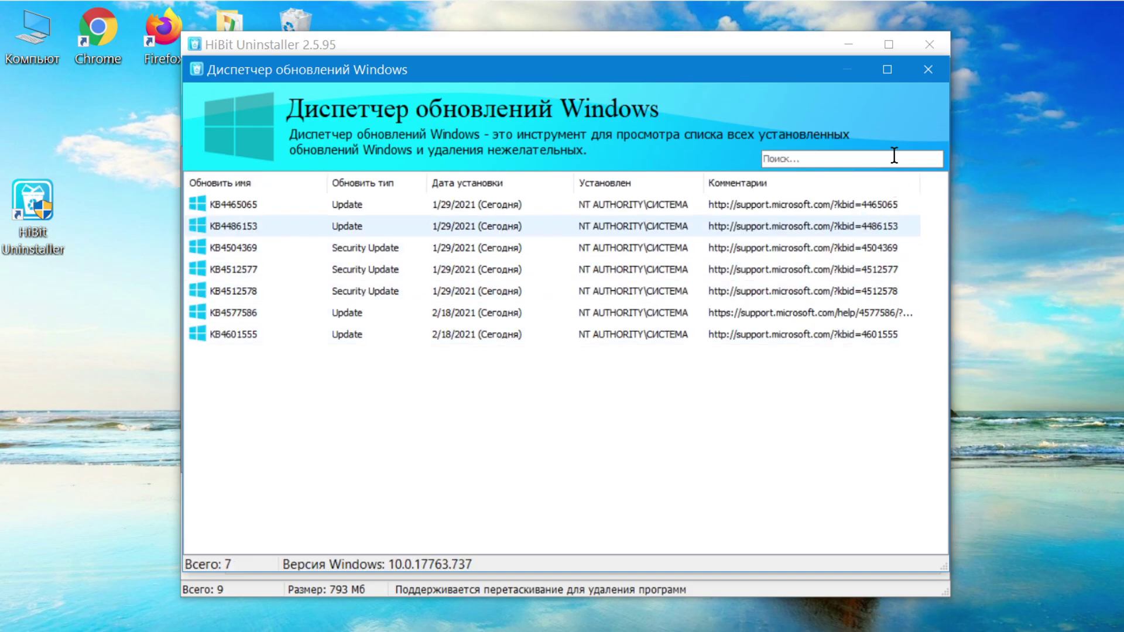
pyautogui.rightClick(343, 203)
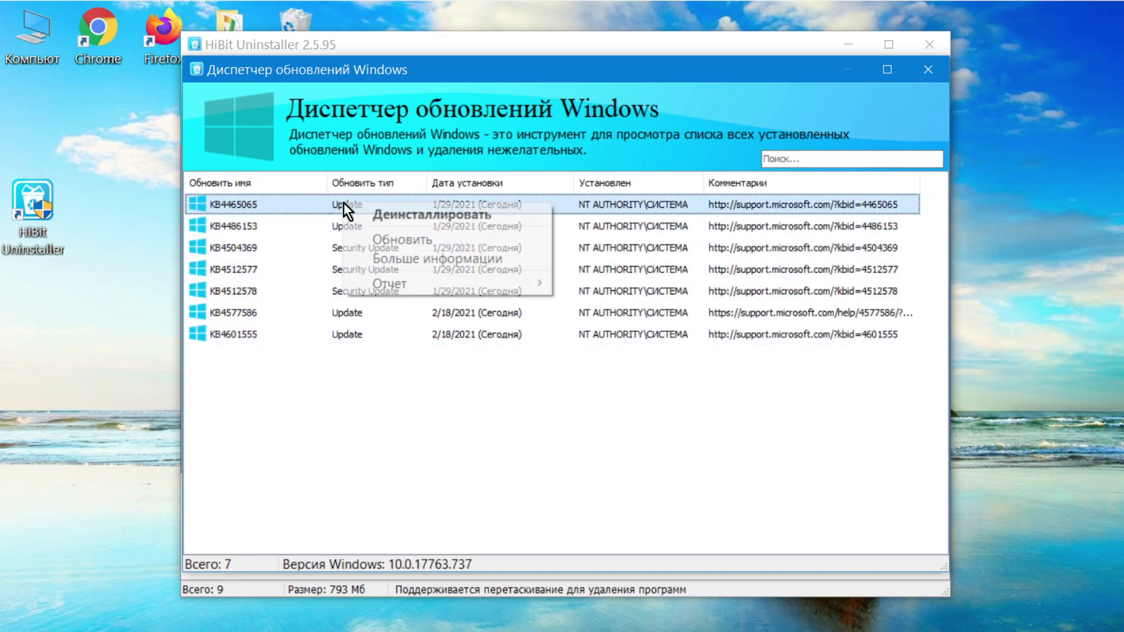
pyautogui.click(928, 69)
# Step: In the browser extensions manager, check the actions for Firefox's Form Autofill and uninstall the YouTube extension from Google Chrome
pyautogui.click(689, 200)
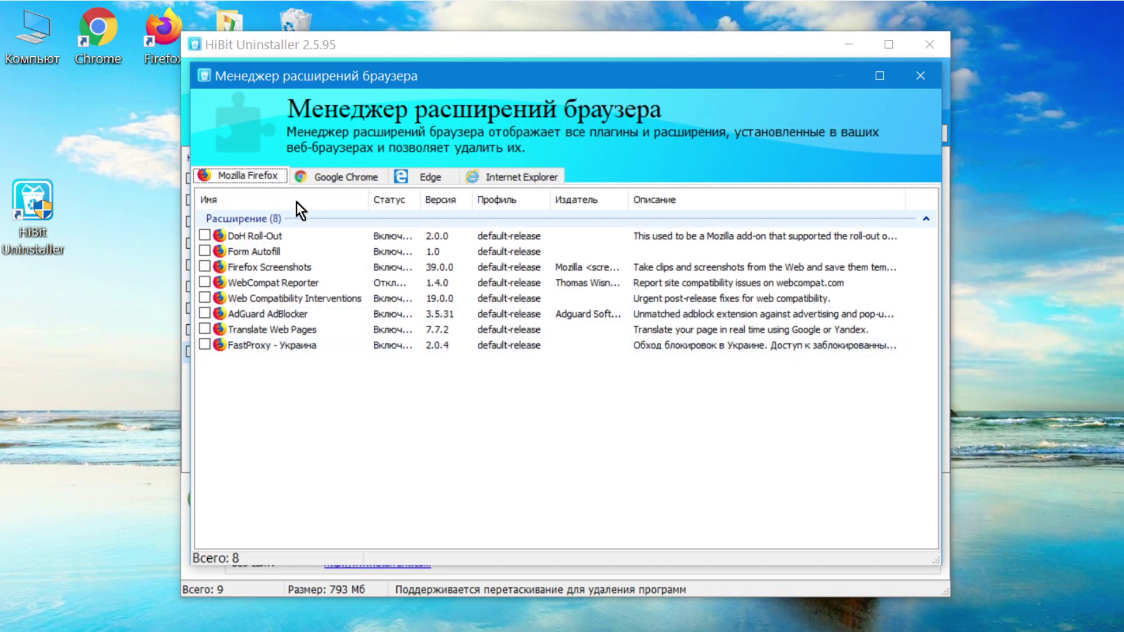
pyautogui.rightClick(272, 250)
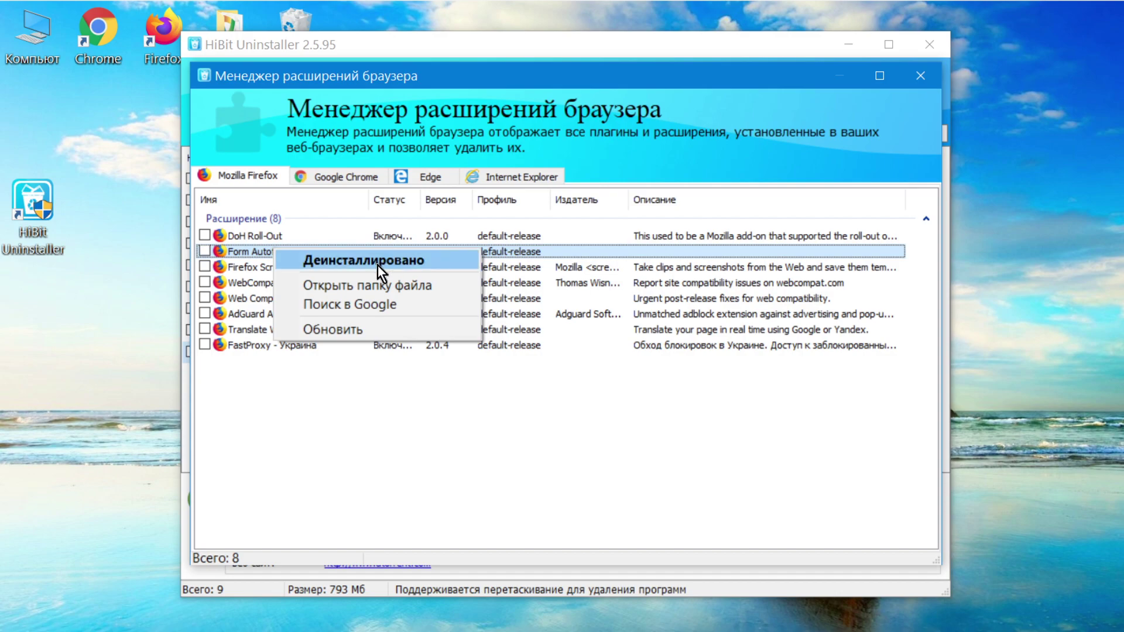
pyautogui.click(356, 177)
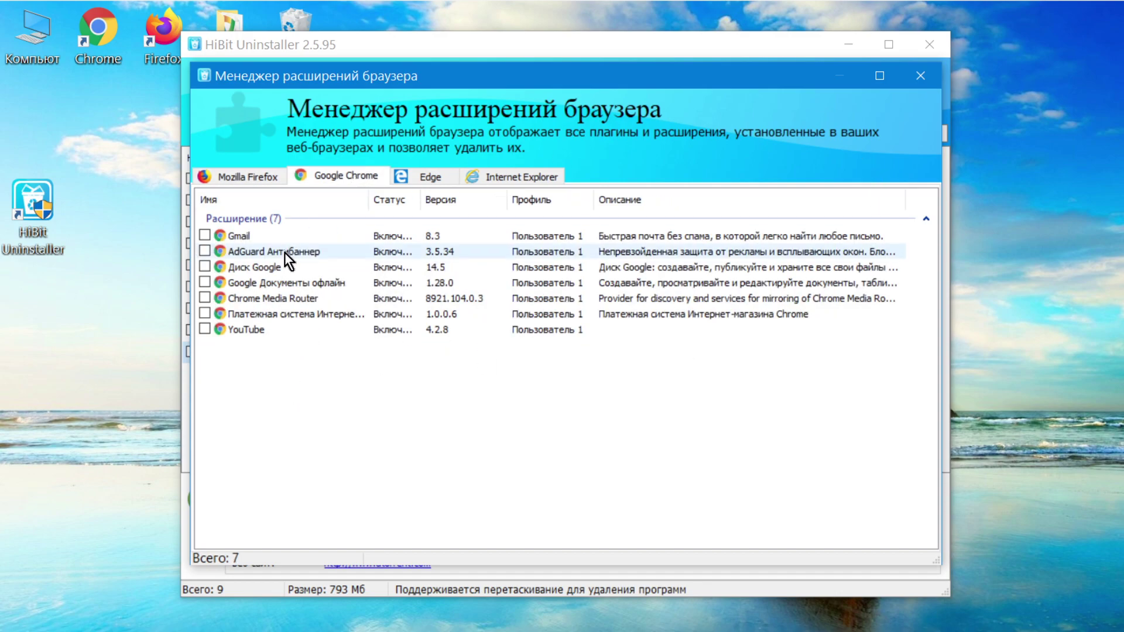
pyautogui.rightClick(251, 331)
pyautogui.click(321, 343)
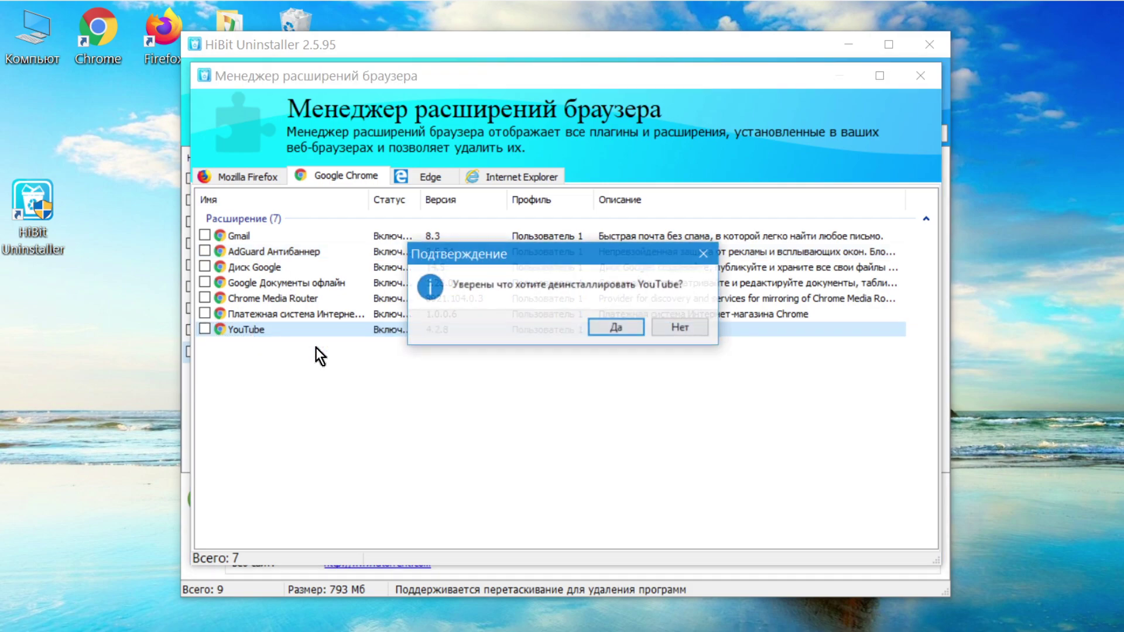
pyautogui.click(592, 329)
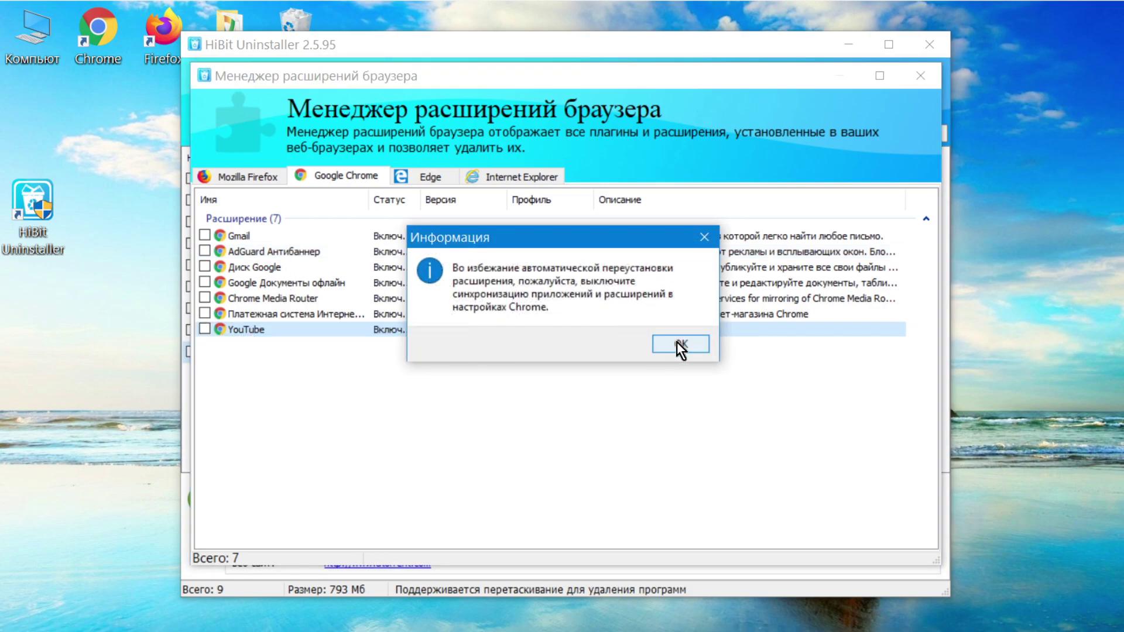
pyautogui.click(679, 345)
# Step: Uninstall the Chrome web store payment system and Gmail extensions from Google Chrome
pyautogui.rightClick(310, 313)
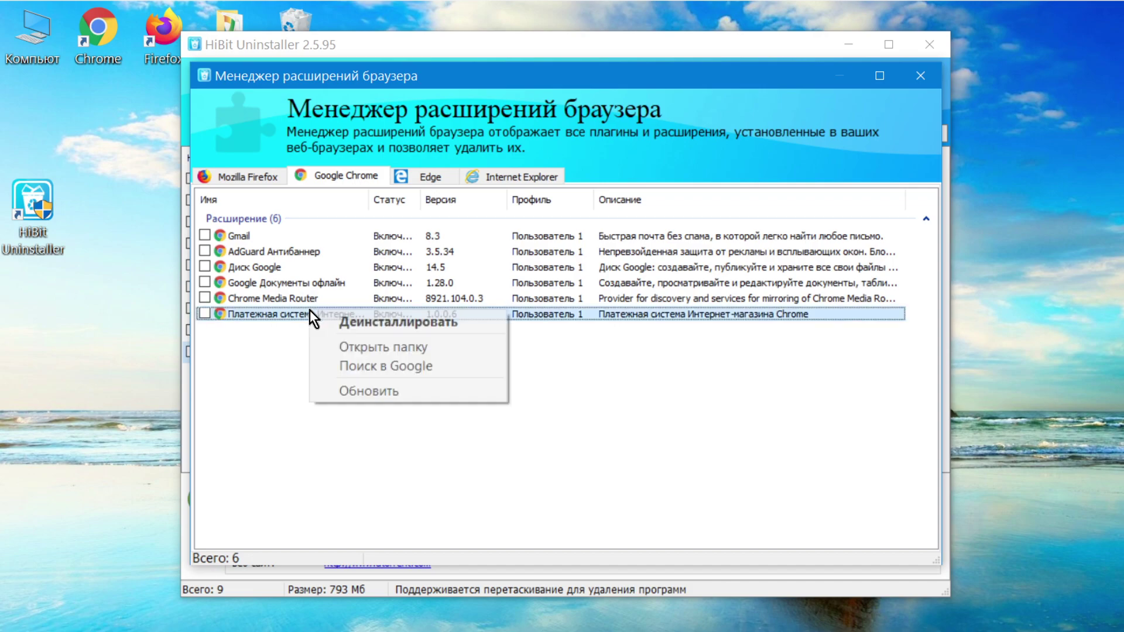
pyautogui.click(400, 325)
pyautogui.click(631, 342)
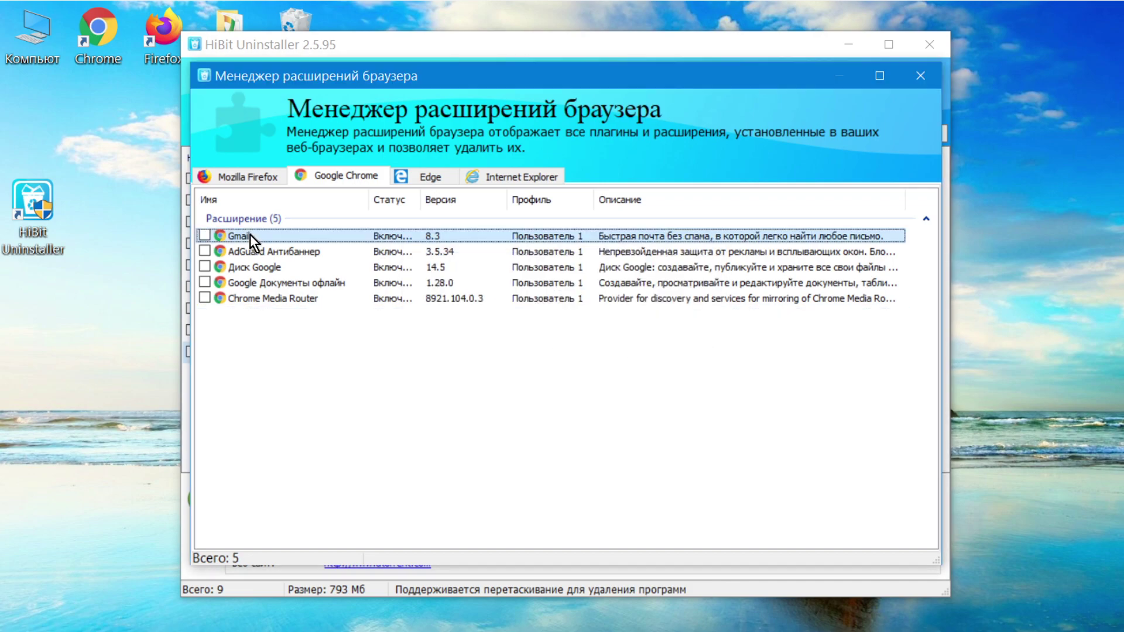
pyautogui.rightClick(251, 234)
pyautogui.click(257, 244)
pyautogui.press('Return')
# Step: Uninstall the Google Drive (Диск Google) and Google Docs Offline (Google Документы офлайн) extensions from Chrome and close the extensions manager
pyautogui.rightClick(268, 253)
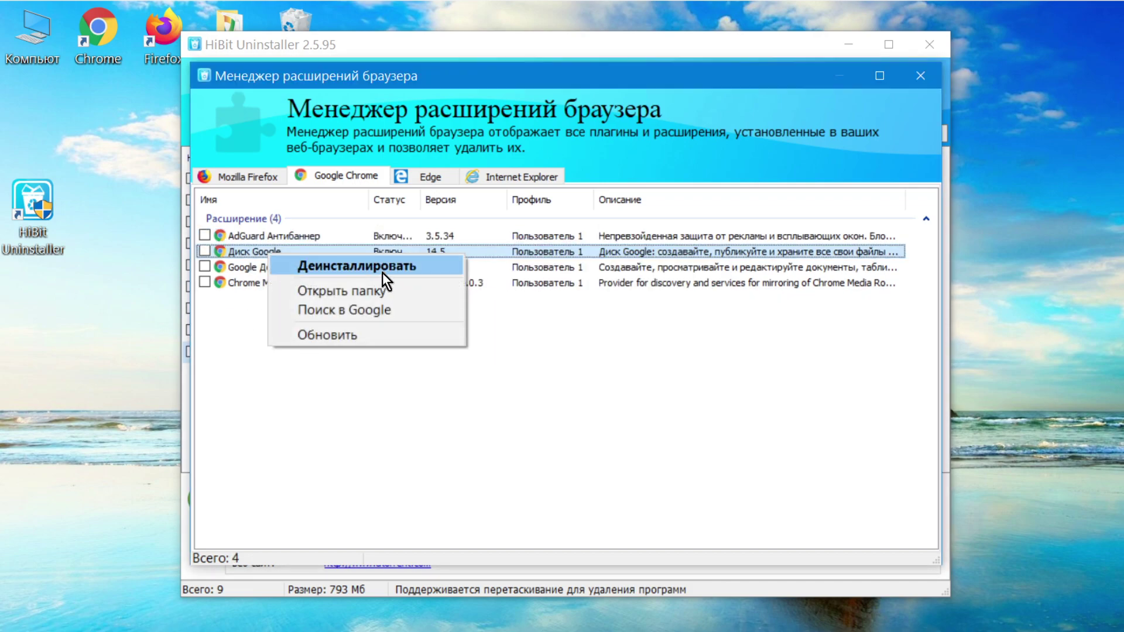
pyautogui.click(384, 272)
pyautogui.click(608, 330)
pyautogui.rightClick(318, 254)
pyautogui.click(426, 276)
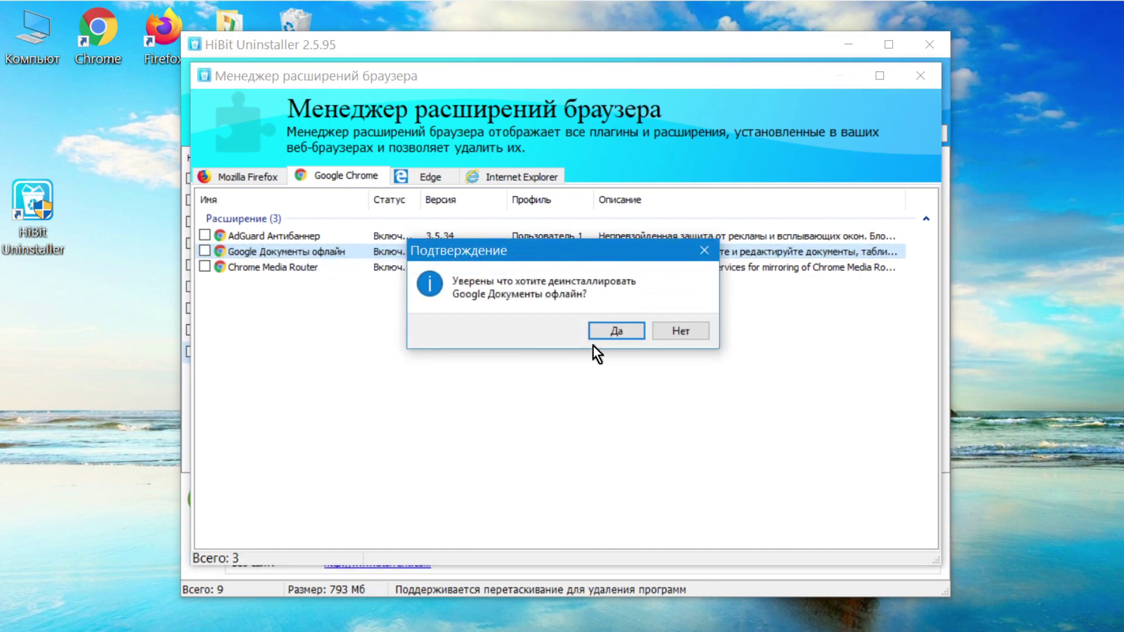
pyautogui.click(612, 331)
pyautogui.click(919, 77)
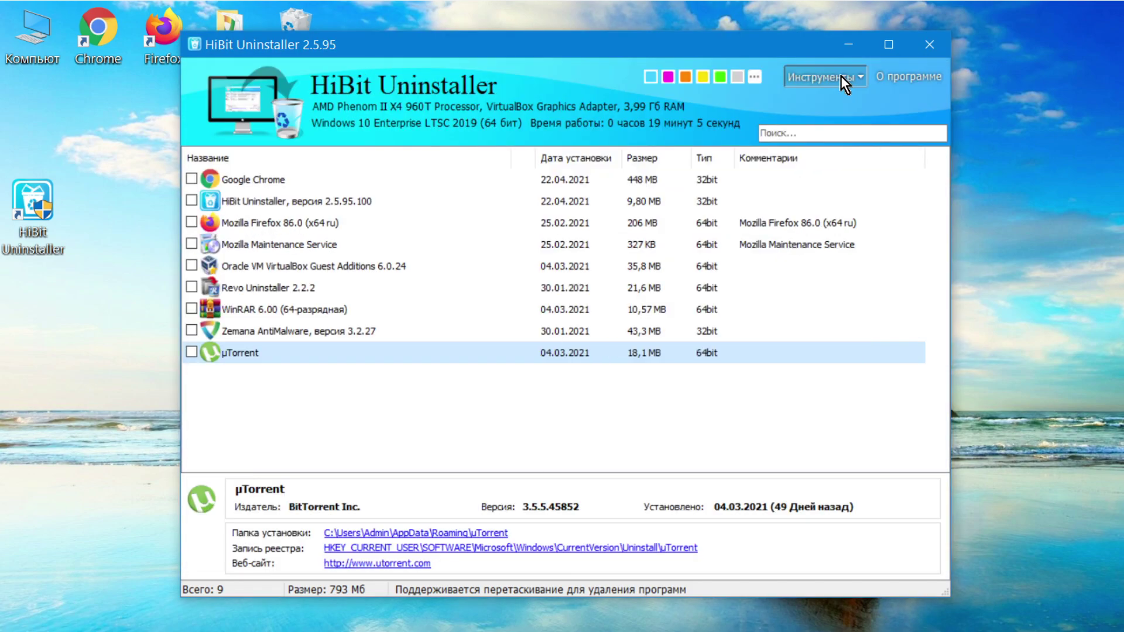
# Step: Scan the Windows registry using the default scan areas and clean all the problems found
pyautogui.click(837, 79)
pyautogui.click(614, 219)
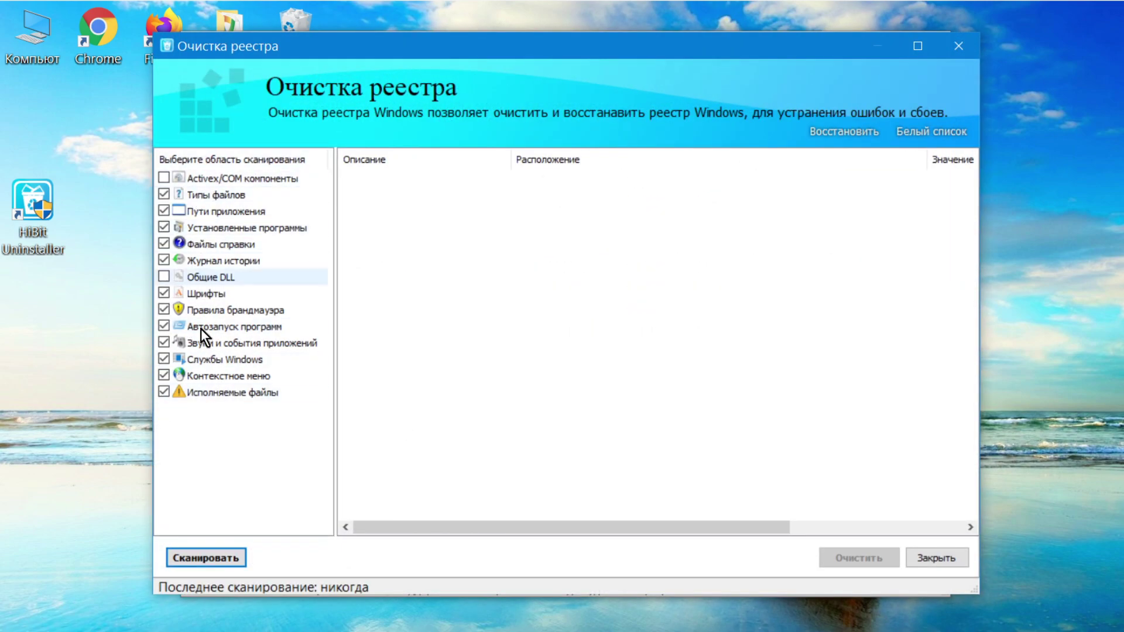
pyautogui.click(220, 557)
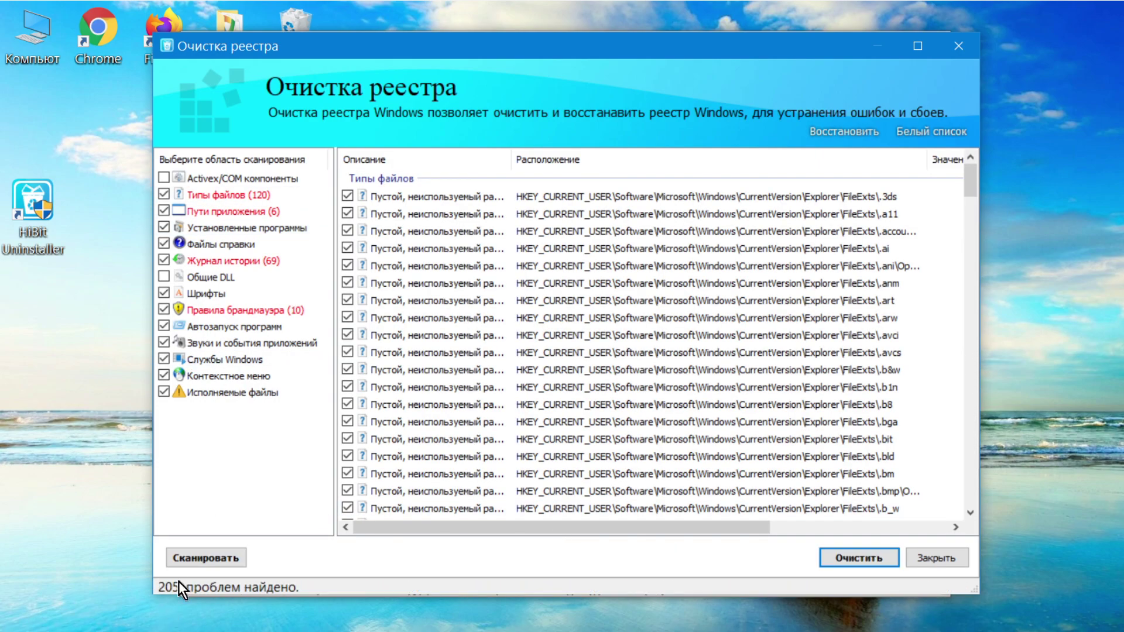
pyautogui.moveTo(970, 192); pyautogui.dragTo(969, 496)
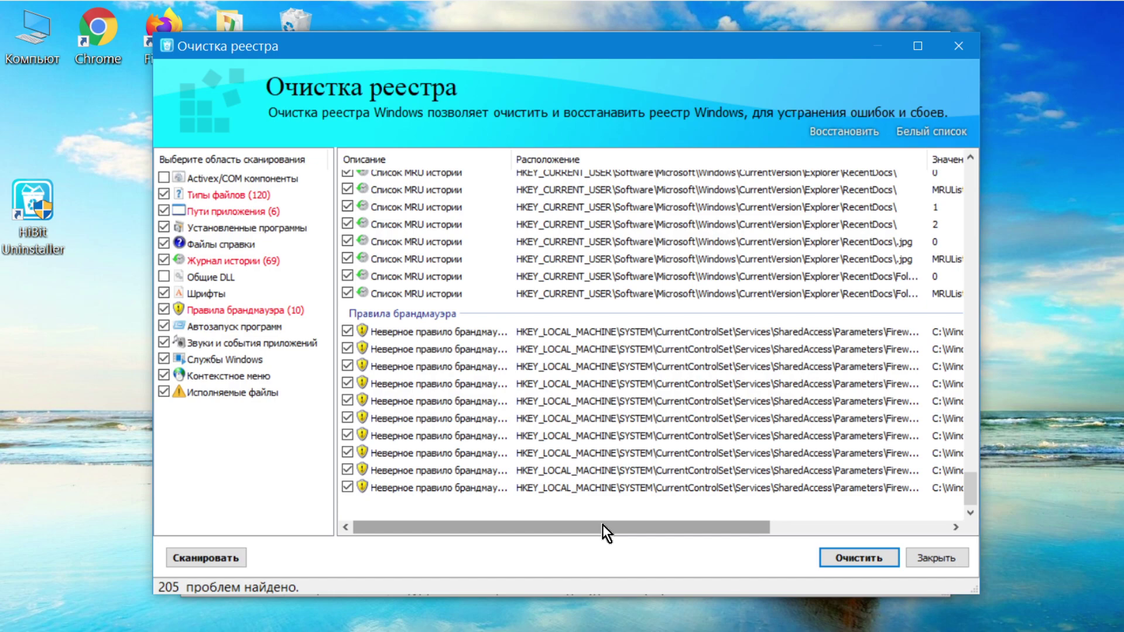
pyautogui.click(873, 557)
# Step: View the list of registry backups available for restoring and close the registry cleaner
pyautogui.click(832, 134)
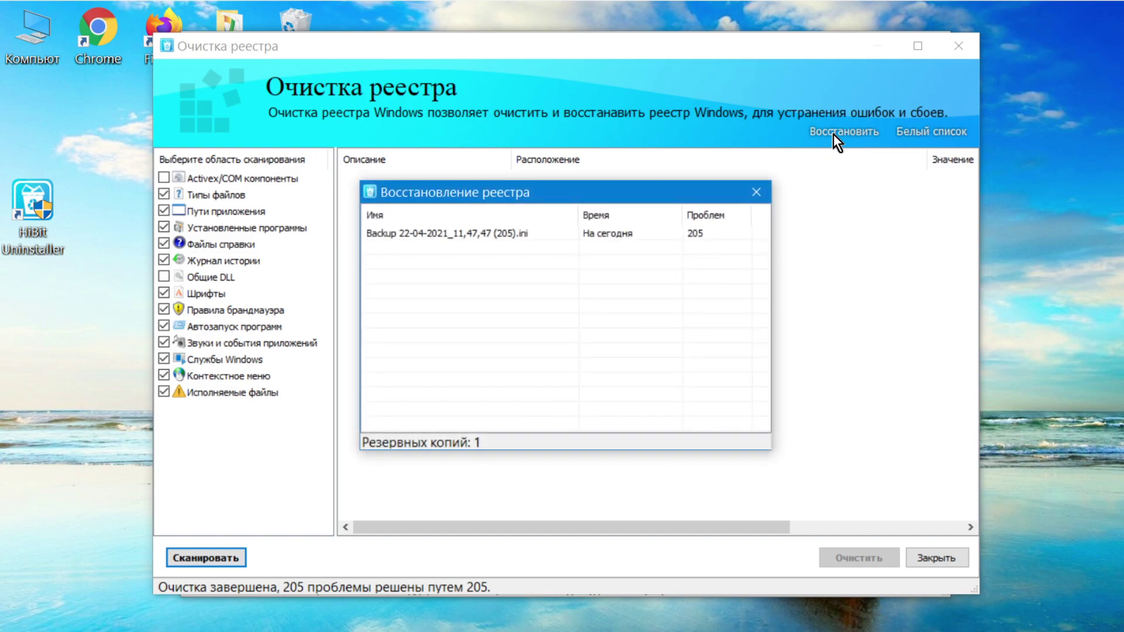
pyautogui.click(756, 192)
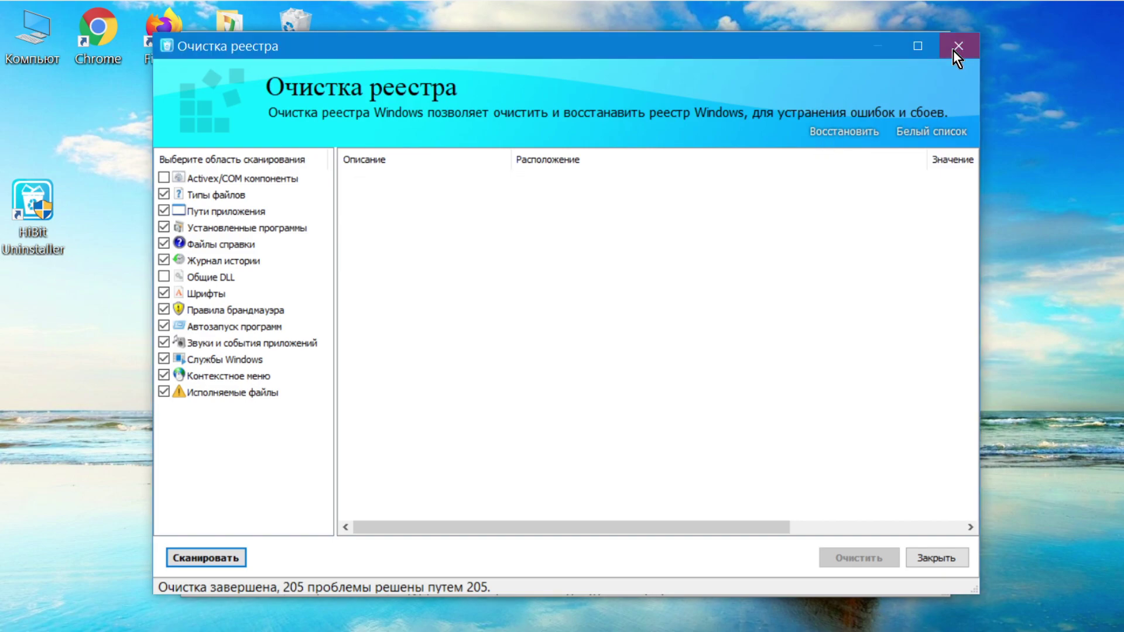
pyautogui.click(953, 50)
# Step: Scan for junk files with the Recycle Bin and Windows update files included, and delete everything found
pyautogui.click(824, 76)
pyautogui.click(700, 243)
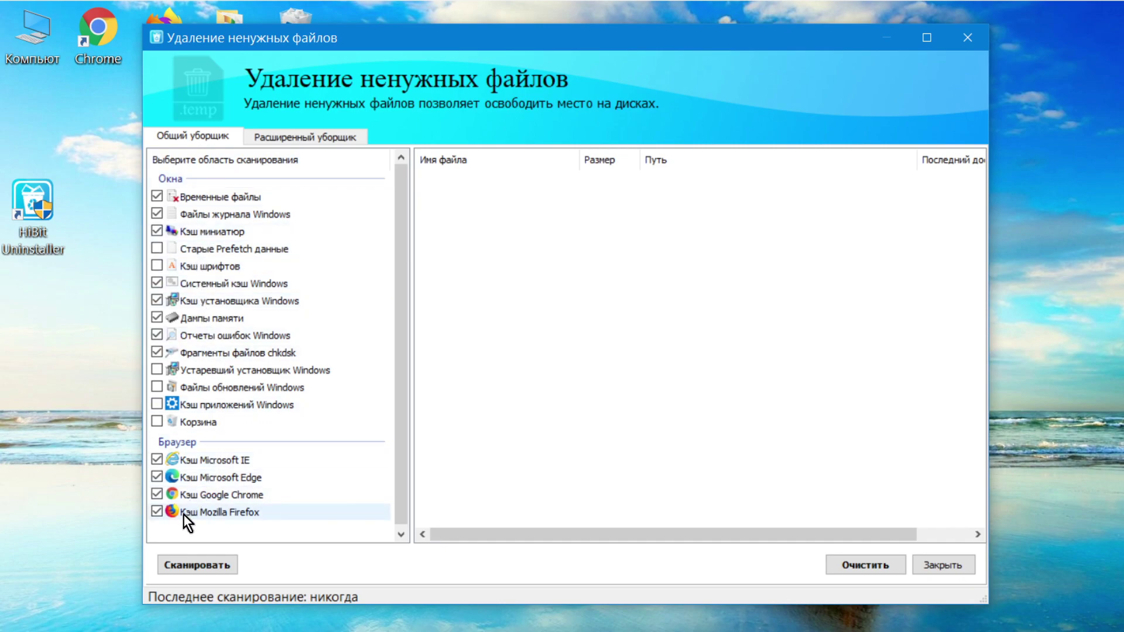
pyautogui.click(157, 422)
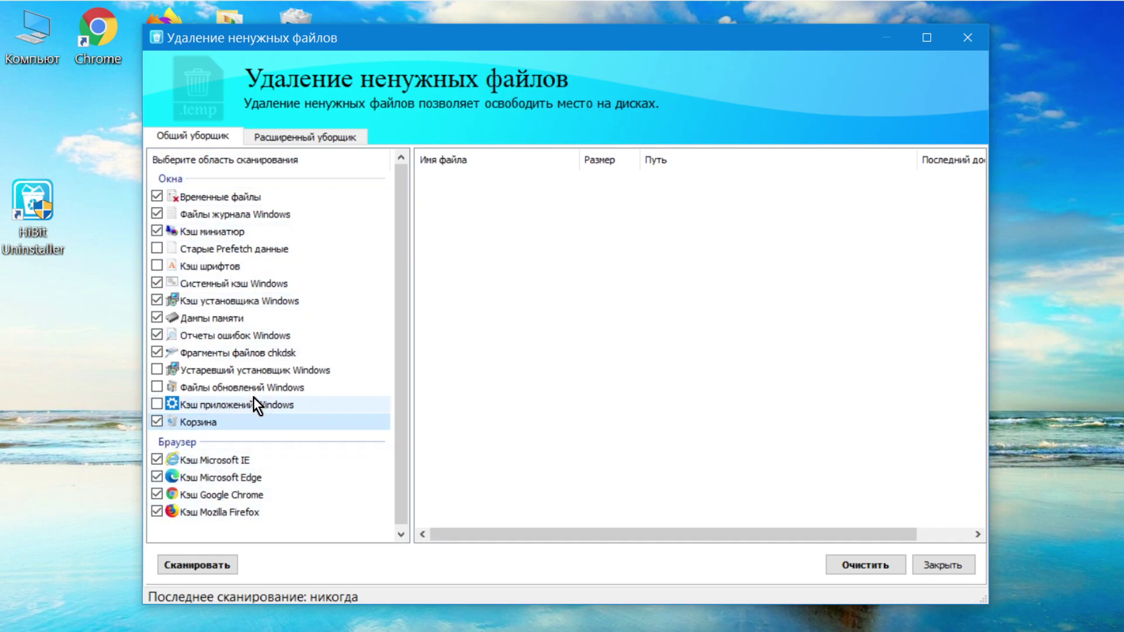
pyautogui.click(297, 388)
pyautogui.click(216, 563)
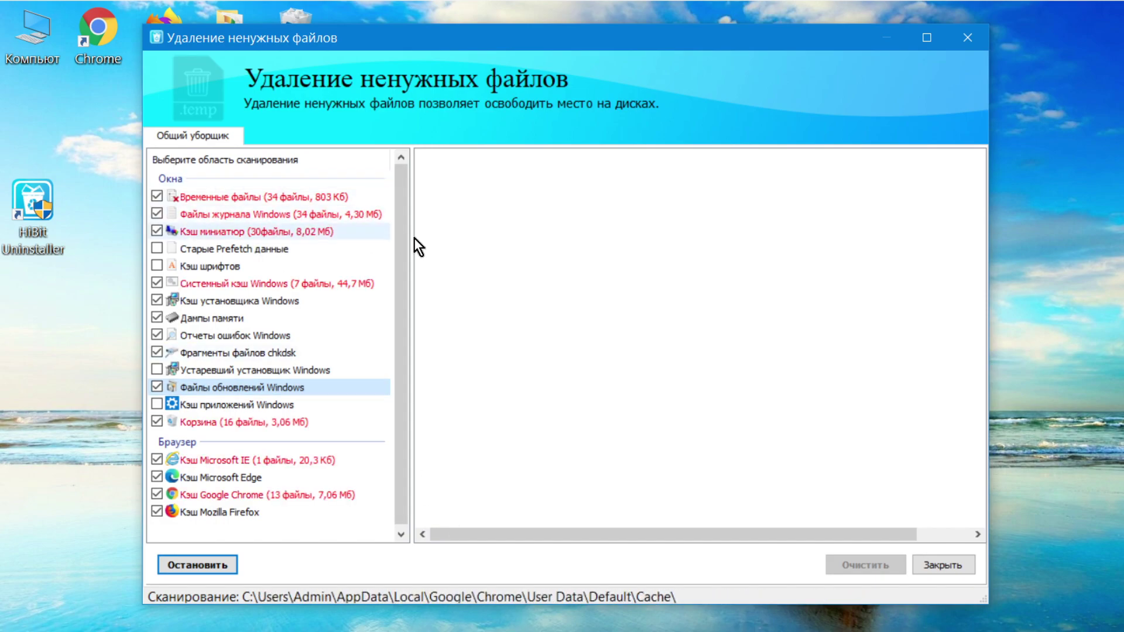
pyautogui.moveTo(977, 178); pyautogui.dragTo(862, 549)
pyautogui.click(872, 566)
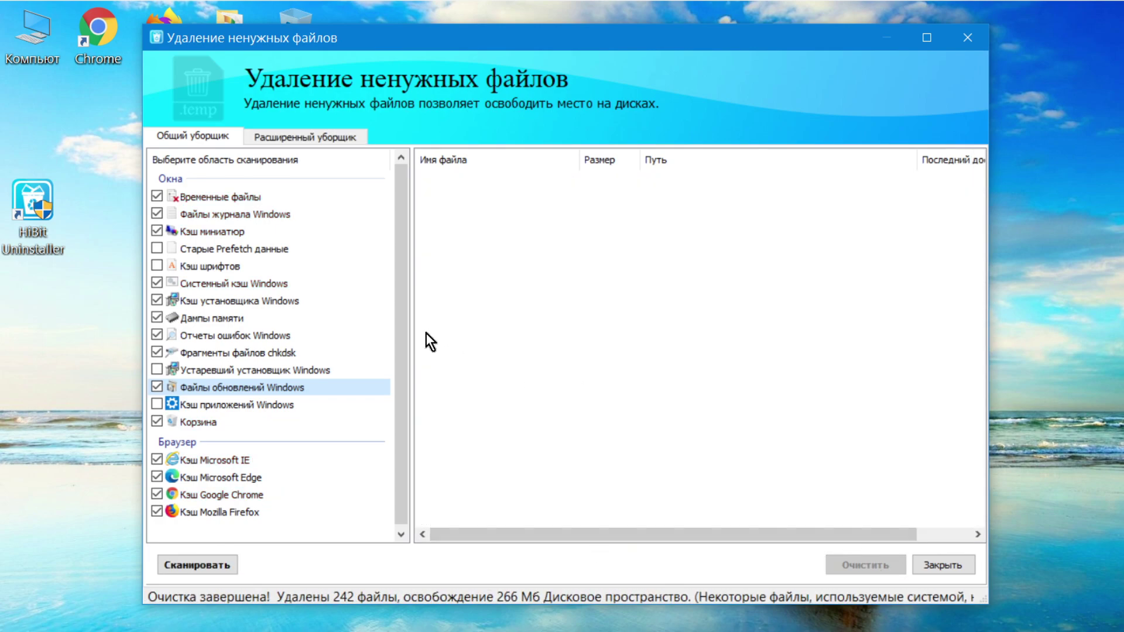
# Step: Scan drive C: with the advanced junk cleaner and delete the files found
pyautogui.click(291, 135)
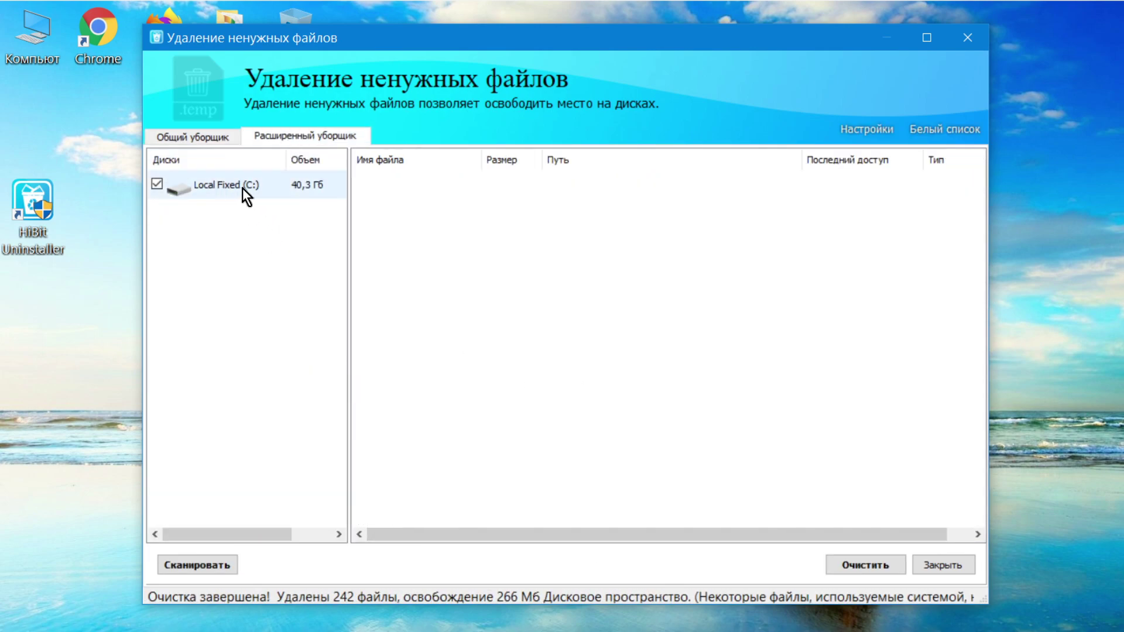
pyautogui.click(197, 565)
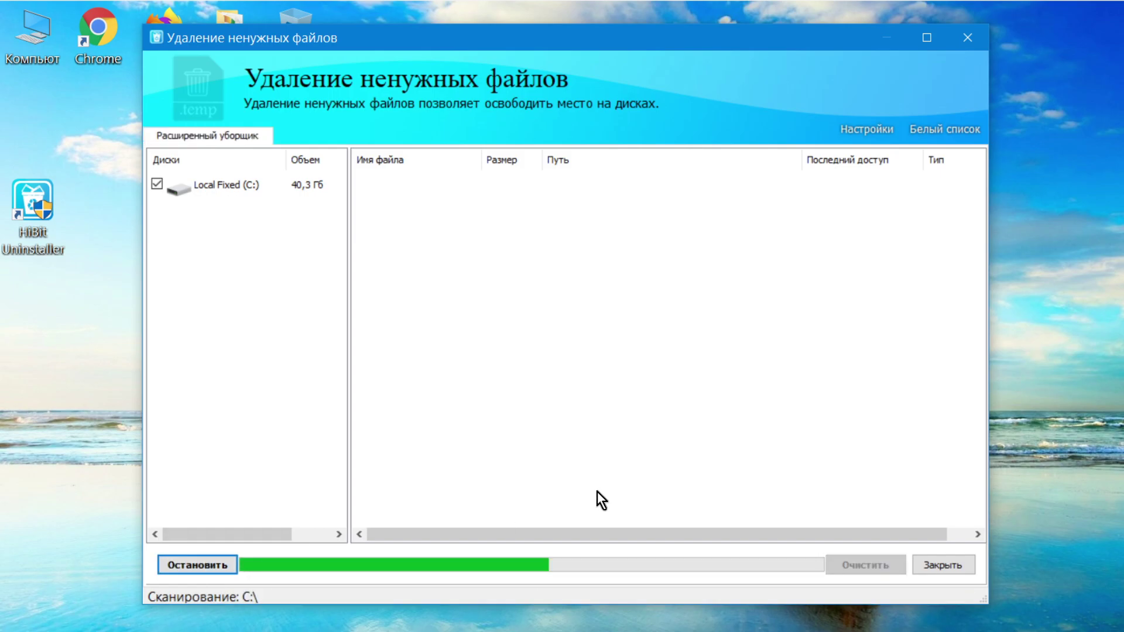
pyautogui.click(865, 565)
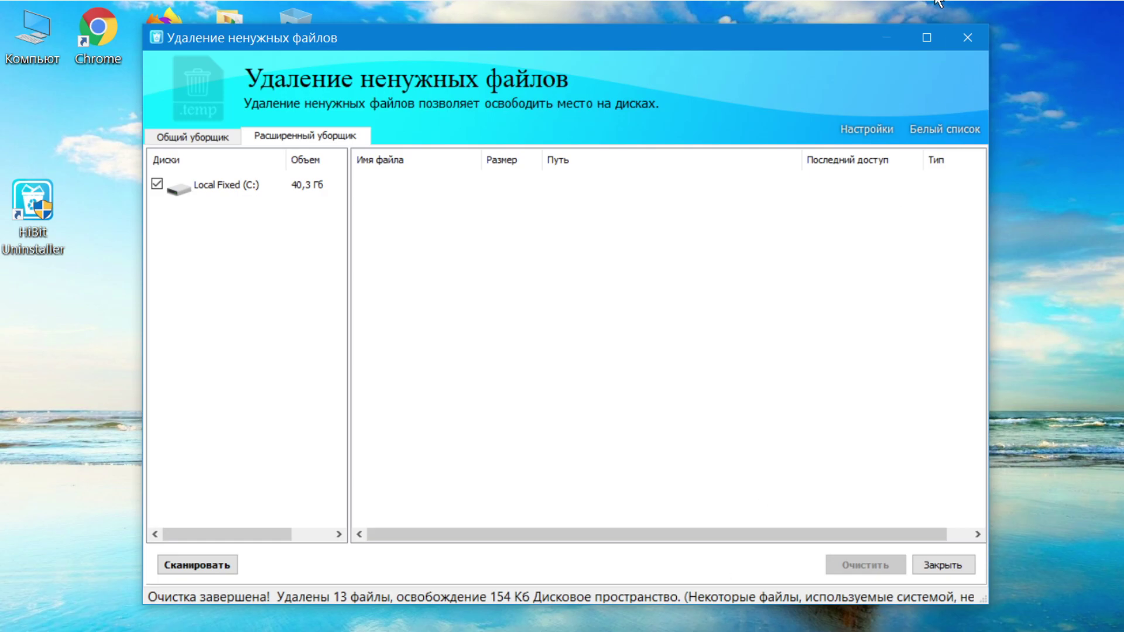
# Step: Review the advanced cleaner's file type settings without changing them and close the junk file cleaner
pyautogui.click(868, 129)
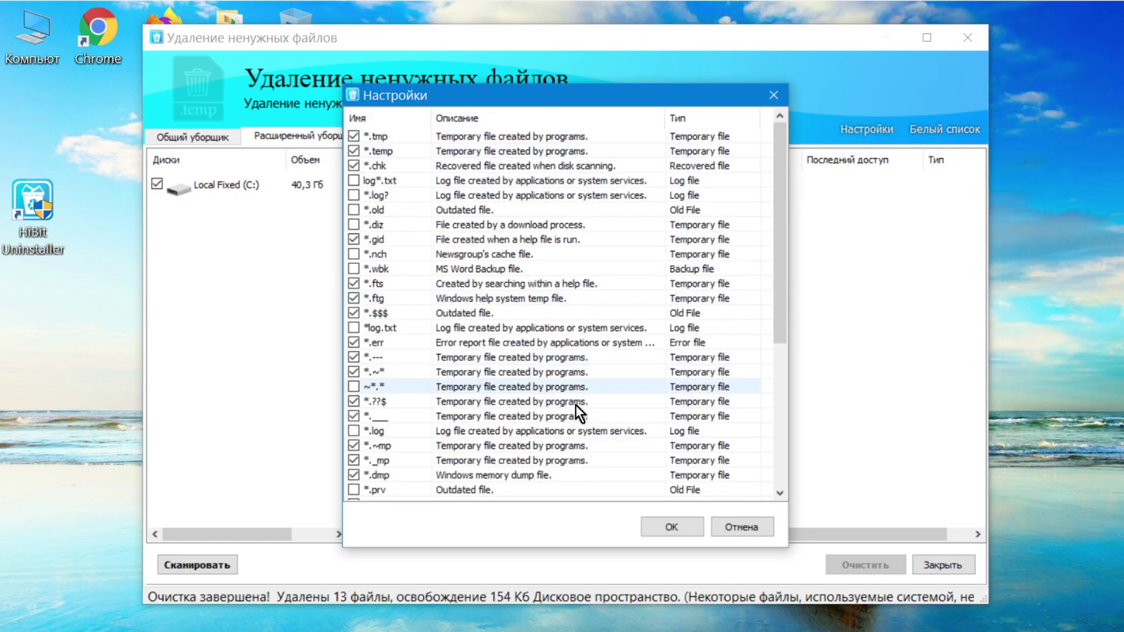
pyautogui.click(735, 525)
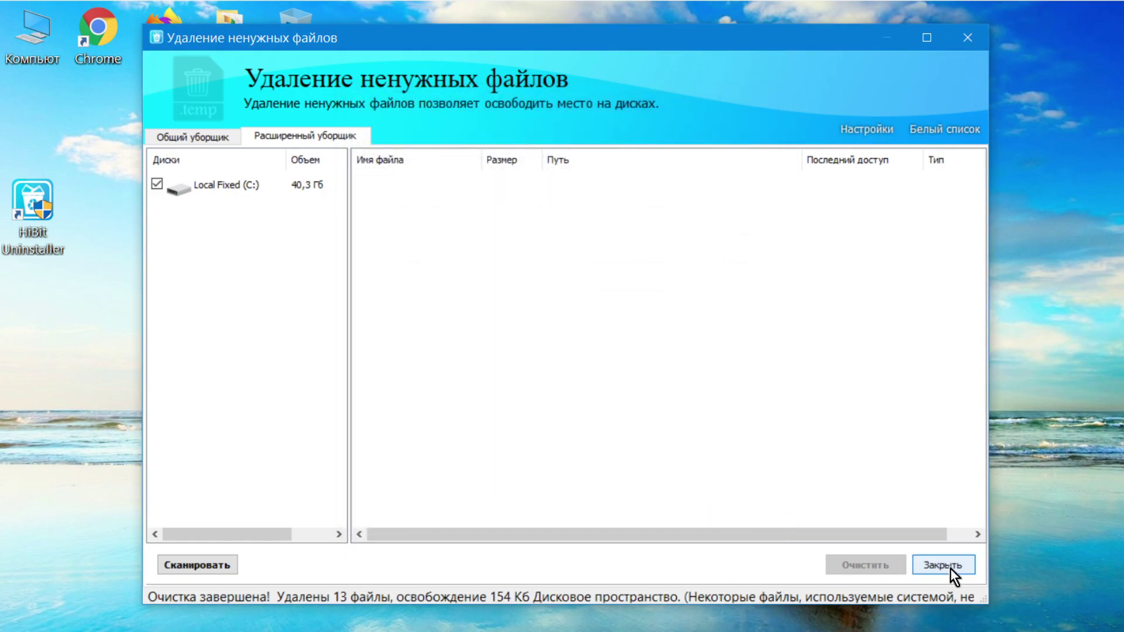
pyautogui.click(945, 565)
# Step: Scan the standard locations for empty folders, delete all those found and close the empty folder cleaner
pyautogui.click(810, 76)
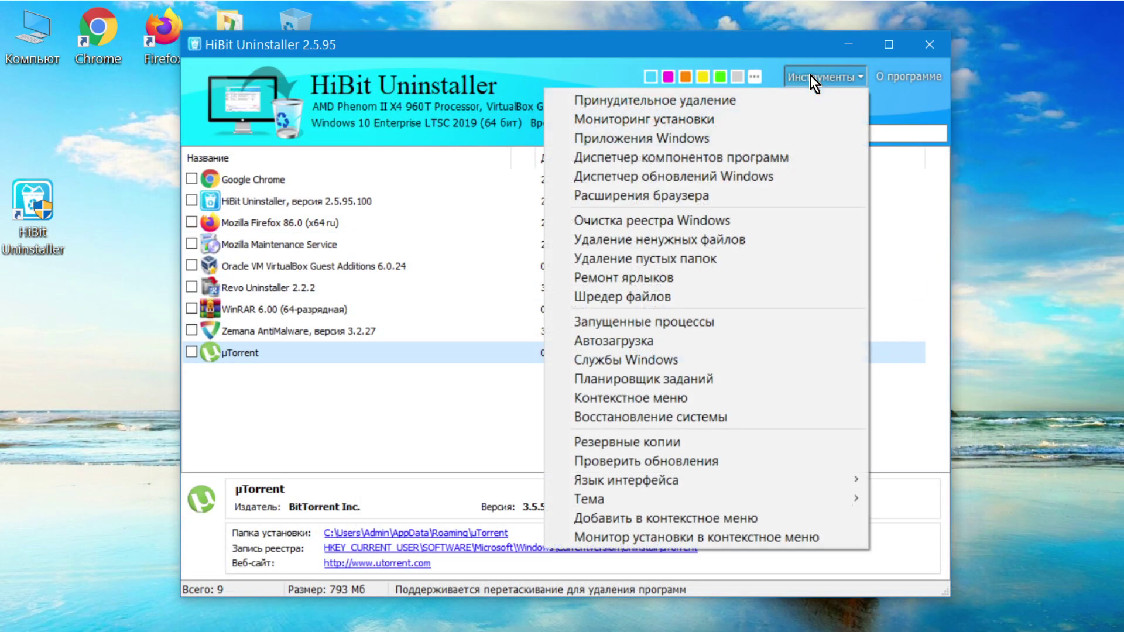
pyautogui.click(704, 257)
pyautogui.click(251, 530)
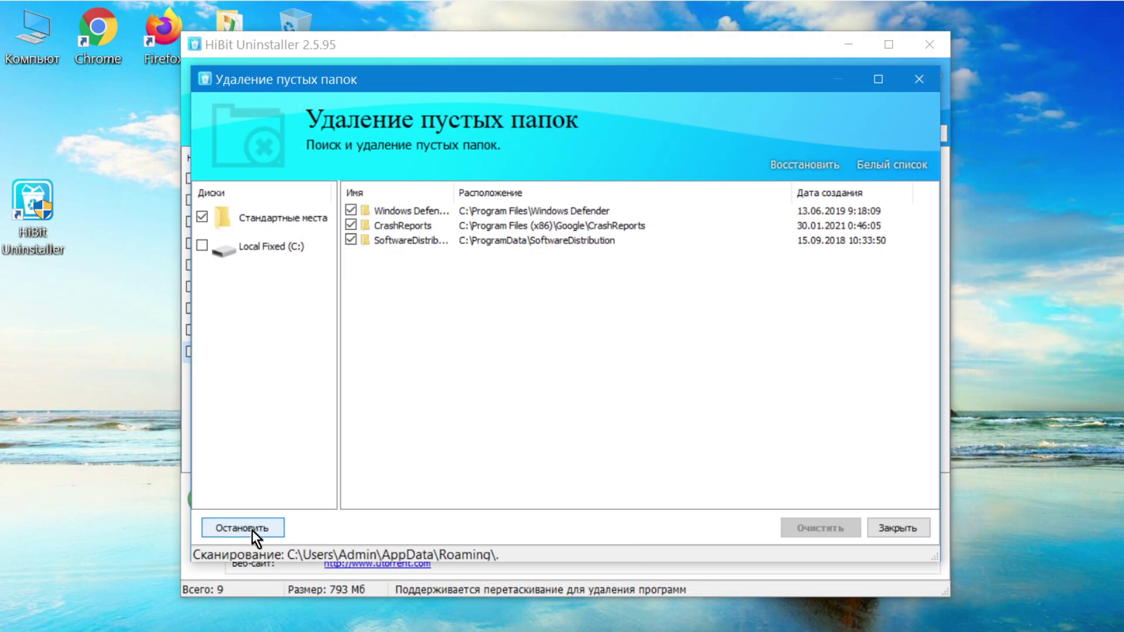
pyautogui.click(823, 529)
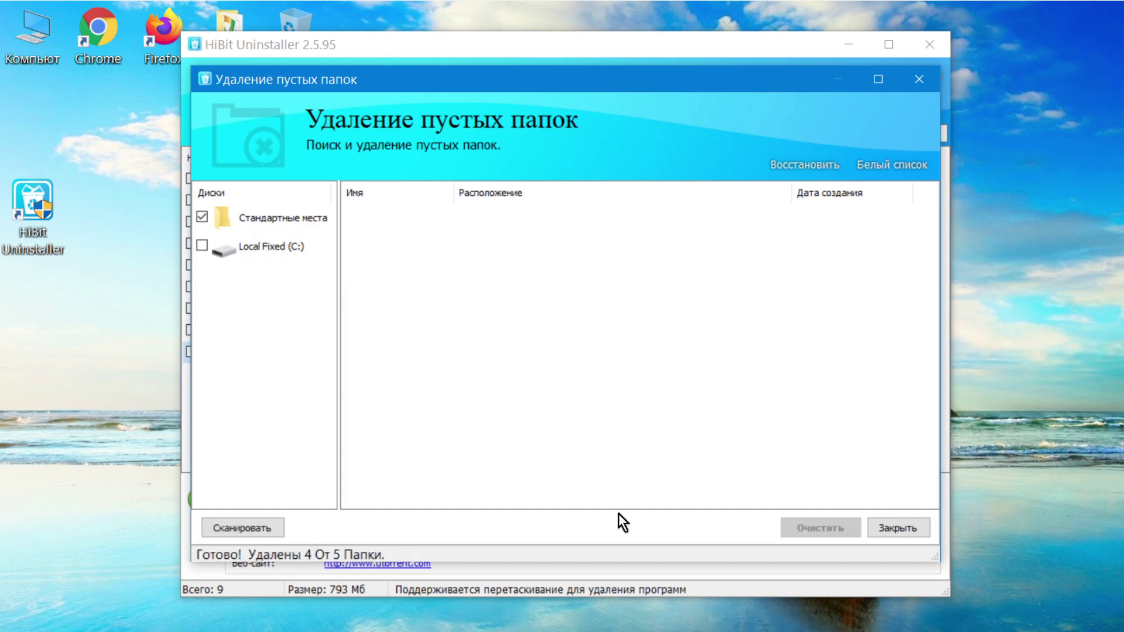
pyautogui.click(914, 533)
# Step: Scan the standard locations for broken shortcuts with the shortcut repair tool and close it
pyautogui.click(892, 75)
pyautogui.click(670, 279)
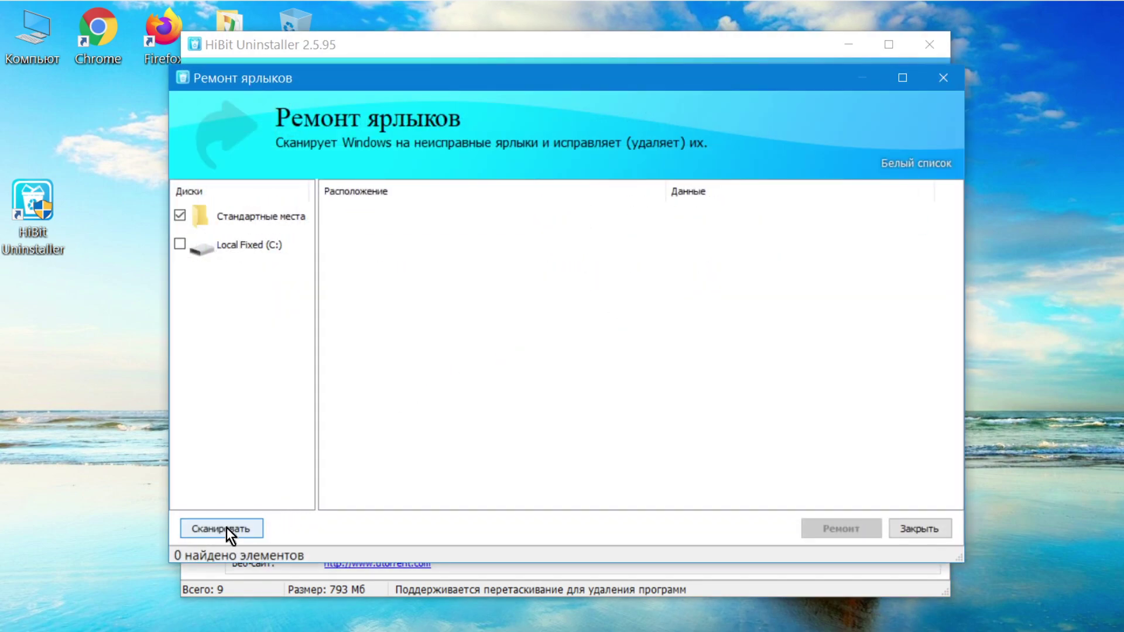
pyautogui.click(920, 529)
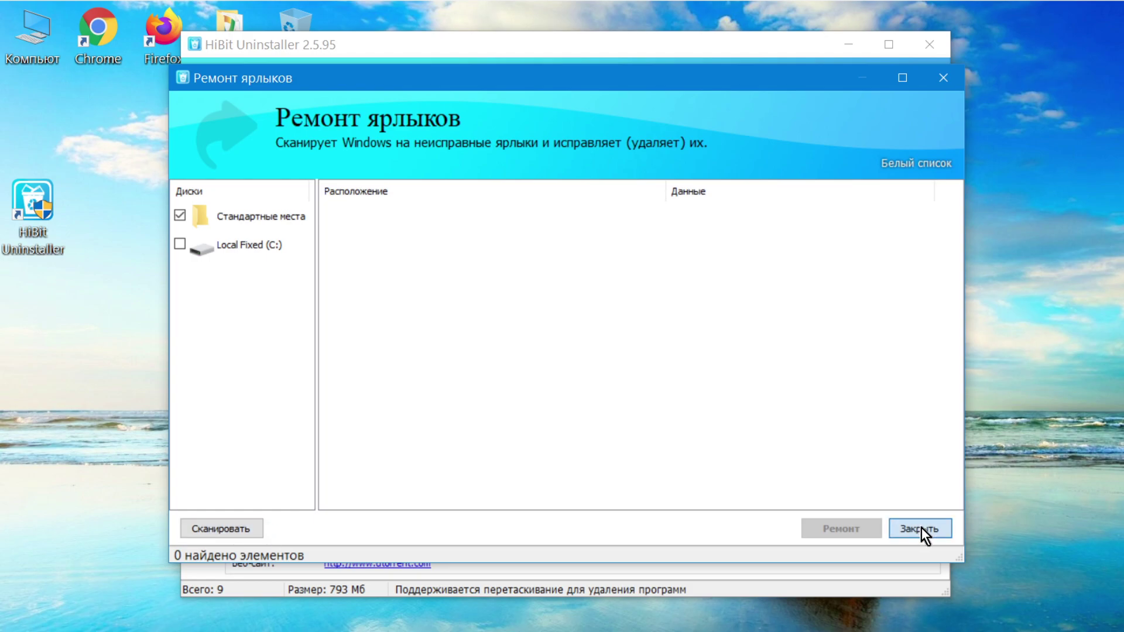
# Step: Look through the wiping methods offered by the file shredder, keep the current one and close the tool
pyautogui.click(823, 77)
pyautogui.click(597, 295)
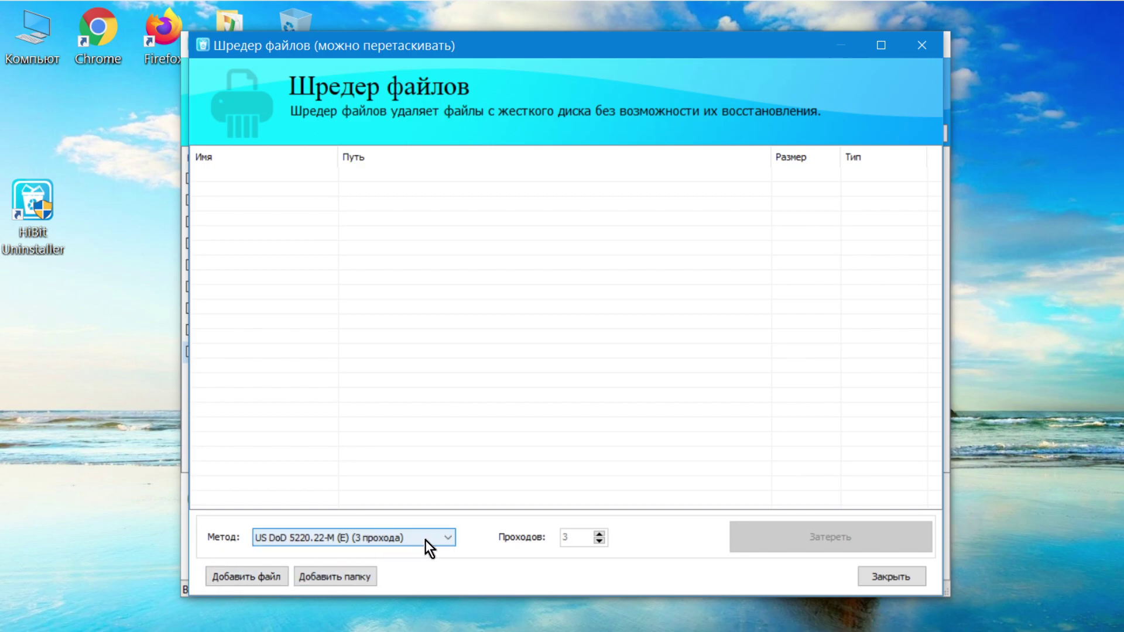
pyautogui.click(447, 537)
pyautogui.click(448, 538)
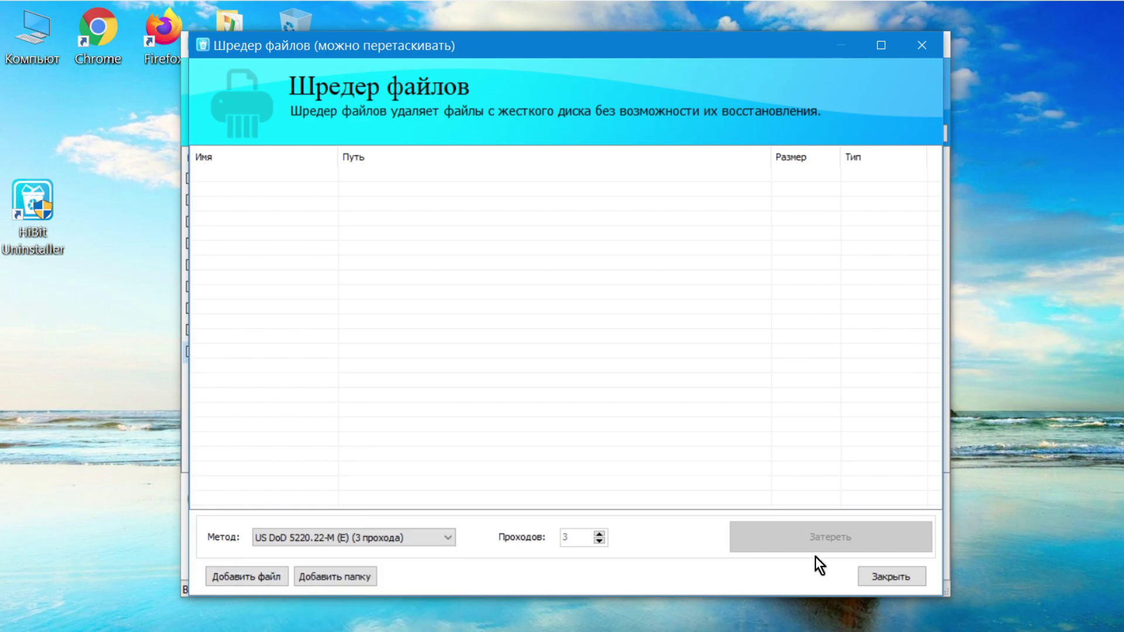
pyautogui.click(916, 42)
# Step: Examine the running processes with the hide Microsoft entries option on and view the actions available for a process
pyautogui.click(835, 76)
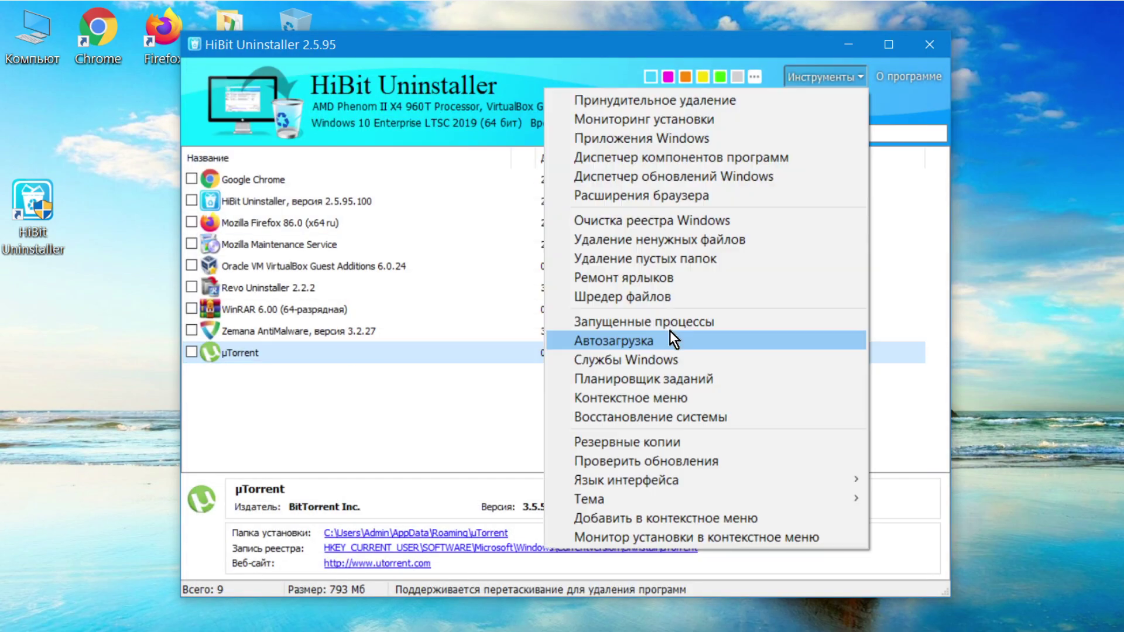
pyautogui.click(669, 324)
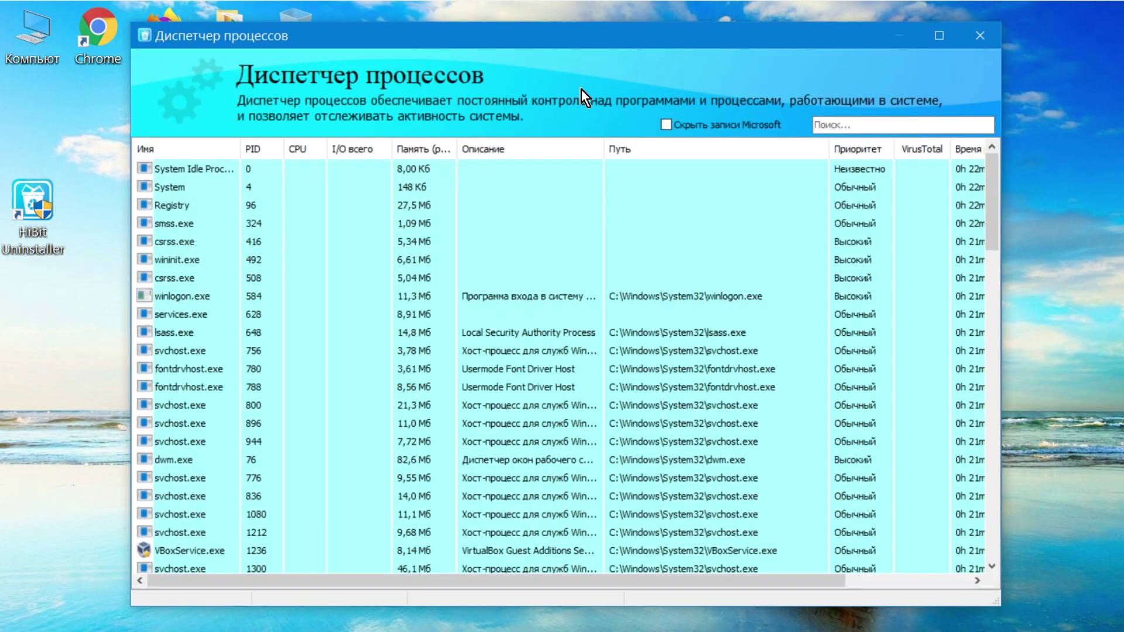
pyautogui.click(666, 124)
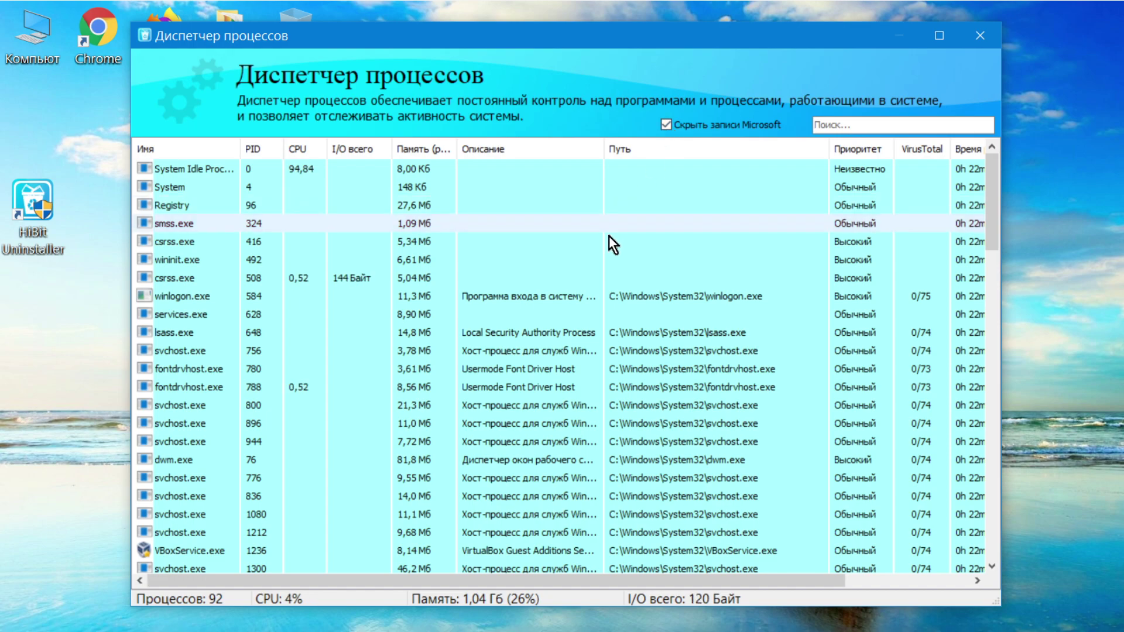
pyautogui.rightClick(282, 165)
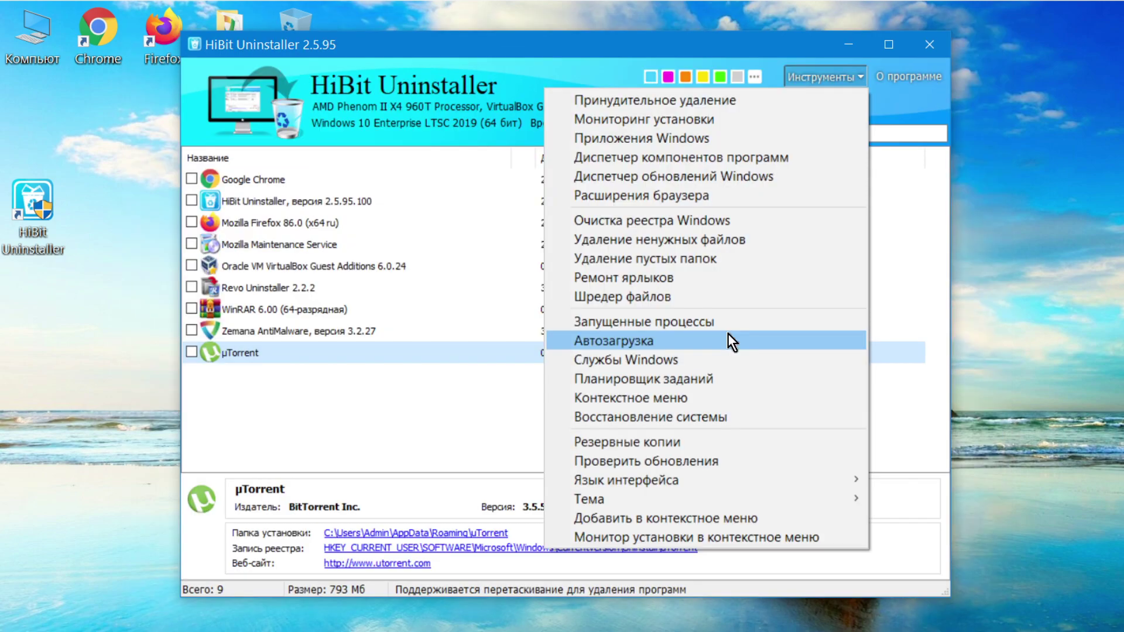
# Step: Disable the VBoxTray entry in the startup manager, enable it again and close the manager
pyautogui.click(728, 335)
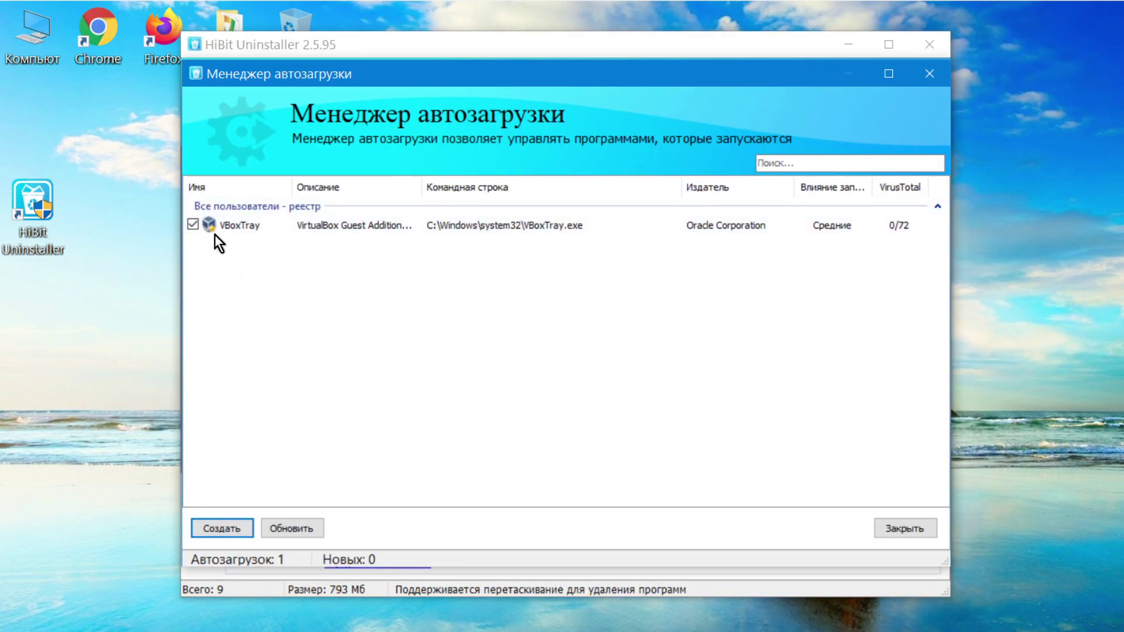
pyautogui.click(193, 224)
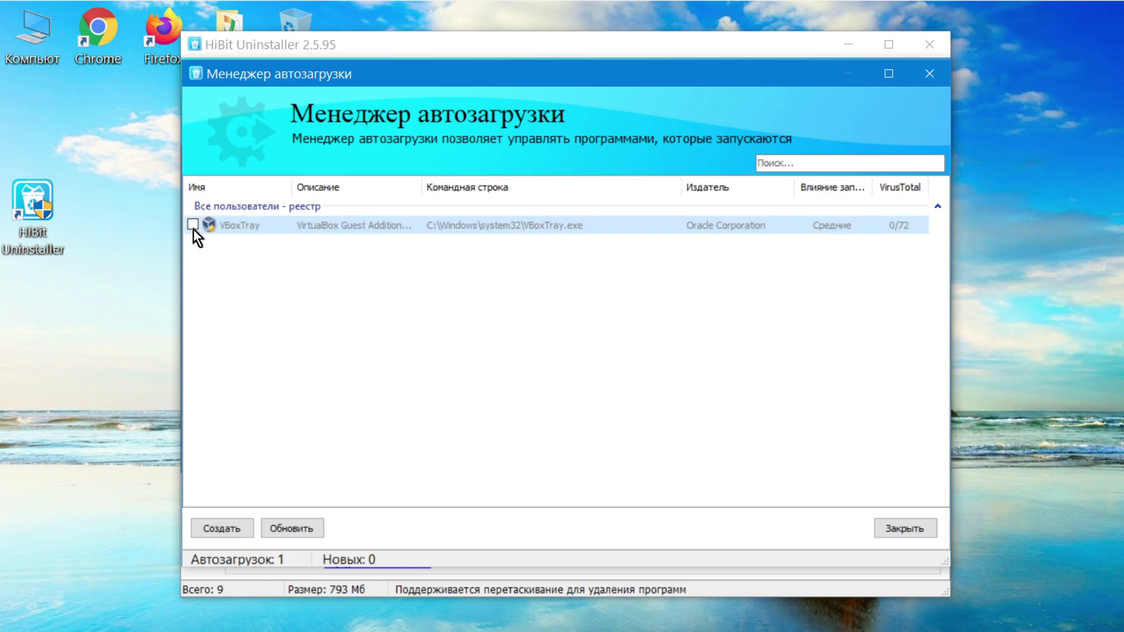
pyautogui.click(193, 224)
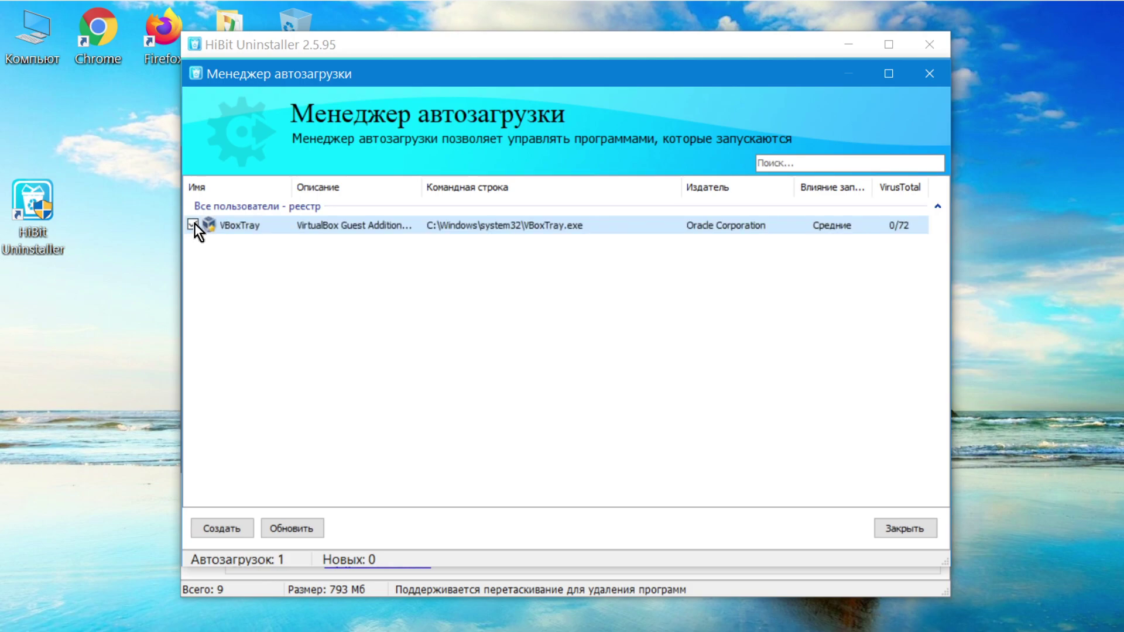
pyautogui.click(906, 528)
# Step: View the actions available for the ALG service in the Windows services manager and hide the Microsoft entries
pyautogui.click(669, 365)
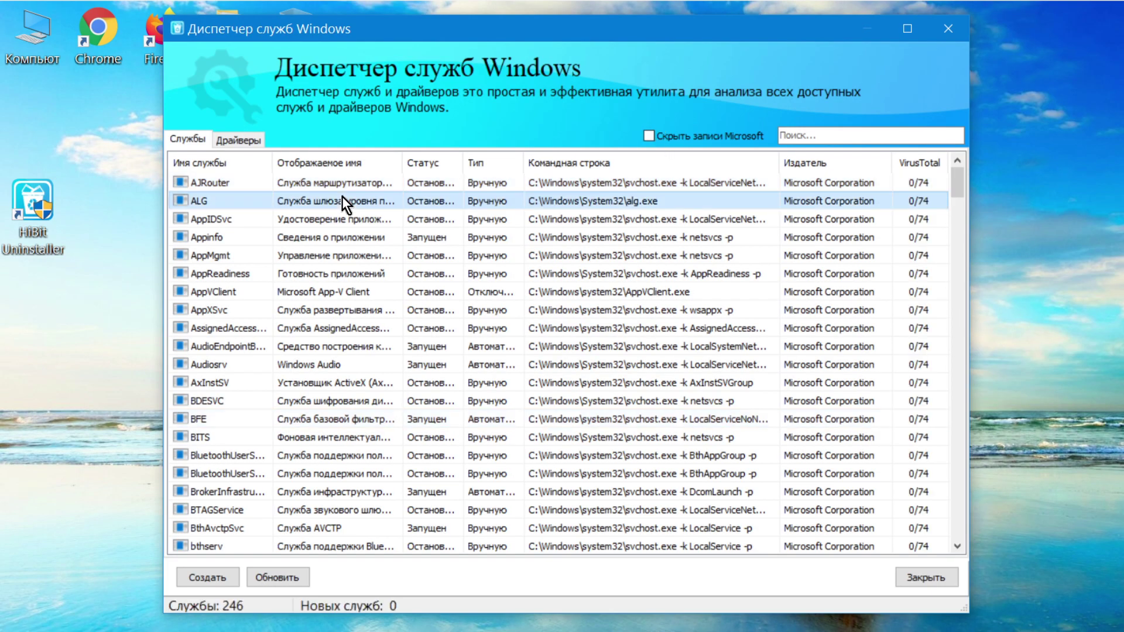
pyautogui.rightClick(341, 196)
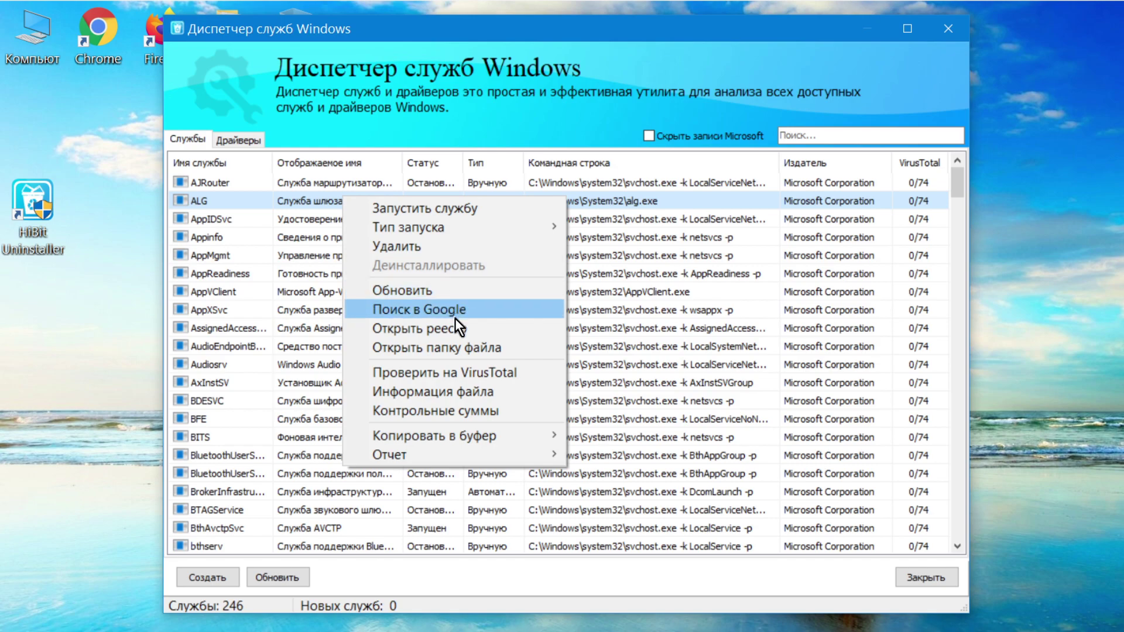
pyautogui.click(649, 137)
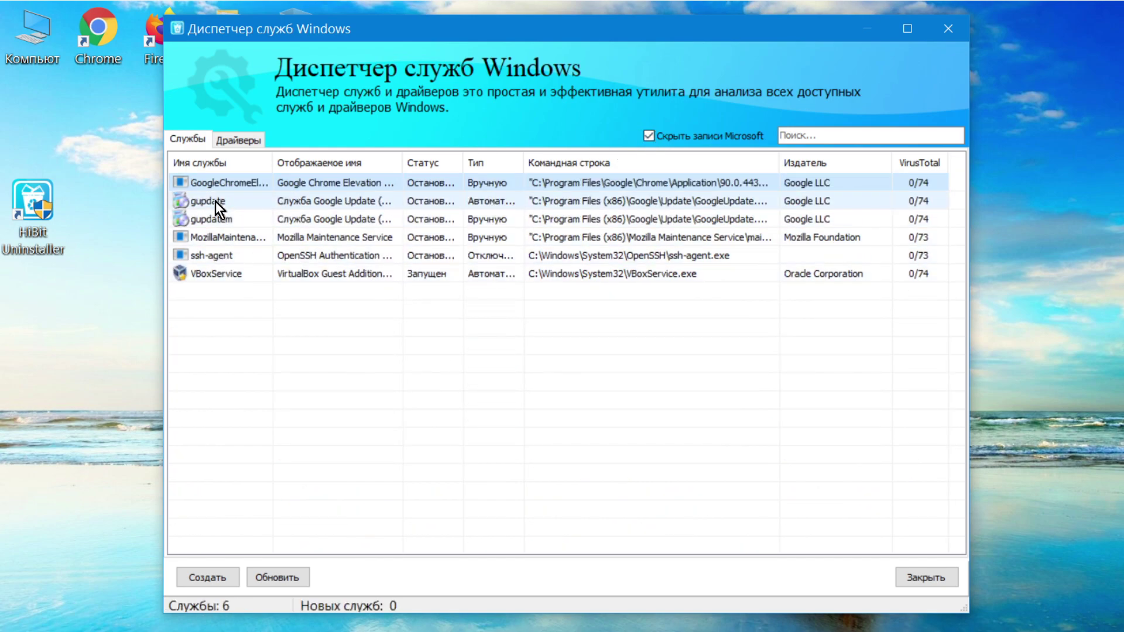
# Step: Check the Google Chrome Elevation service on VirusTotal, review the antivirus results and close the services manager
pyautogui.rightClick(206, 184)
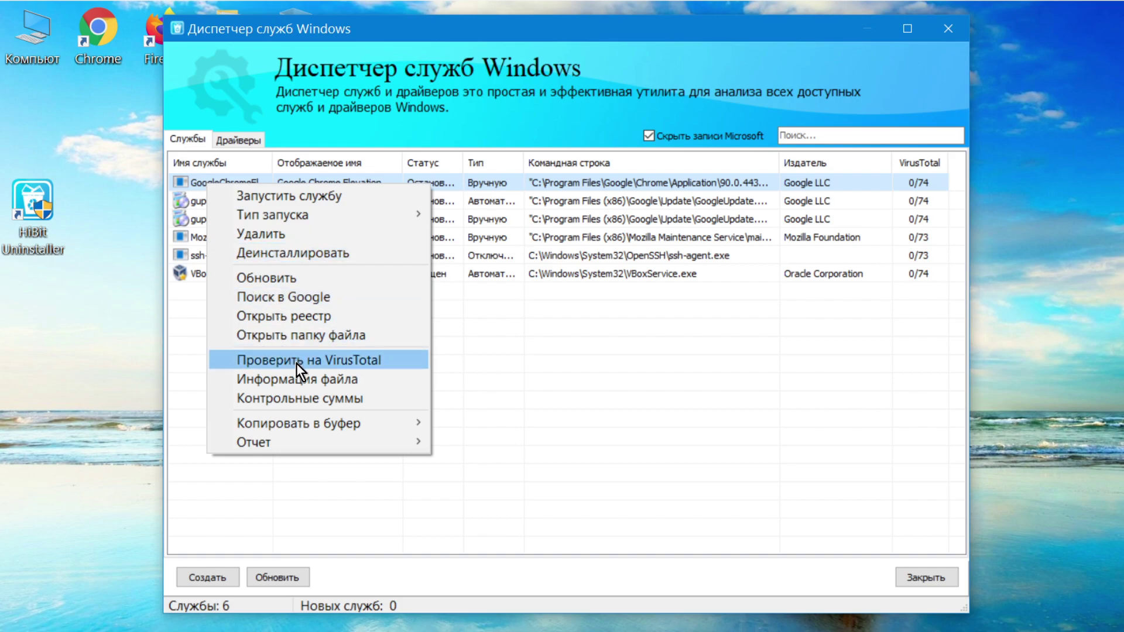
pyautogui.click(349, 361)
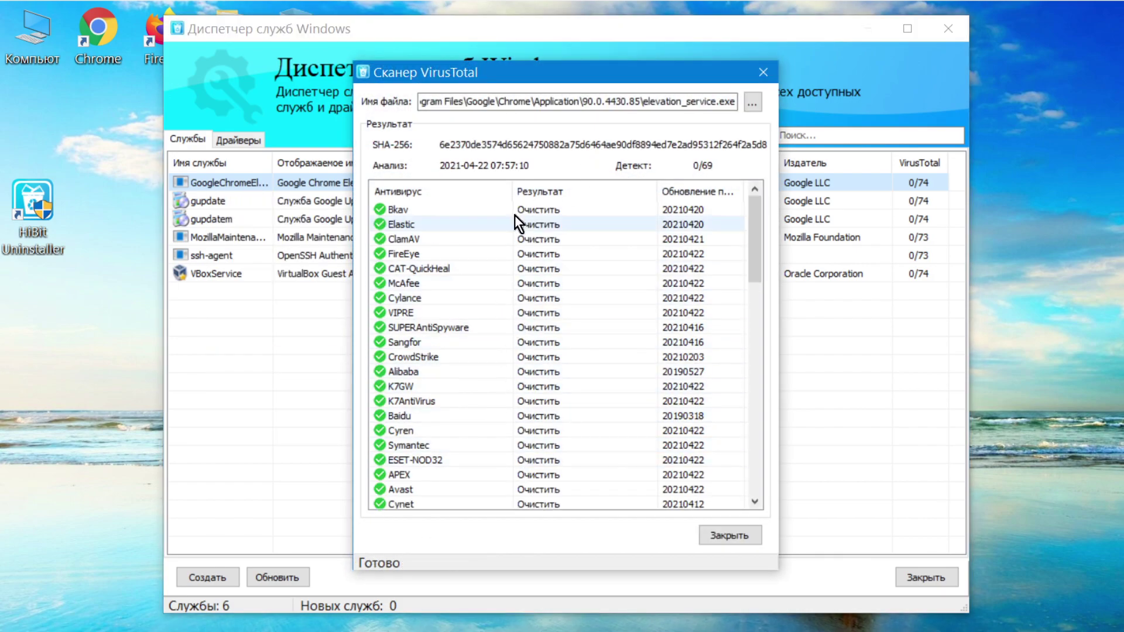
pyautogui.press('Escape')
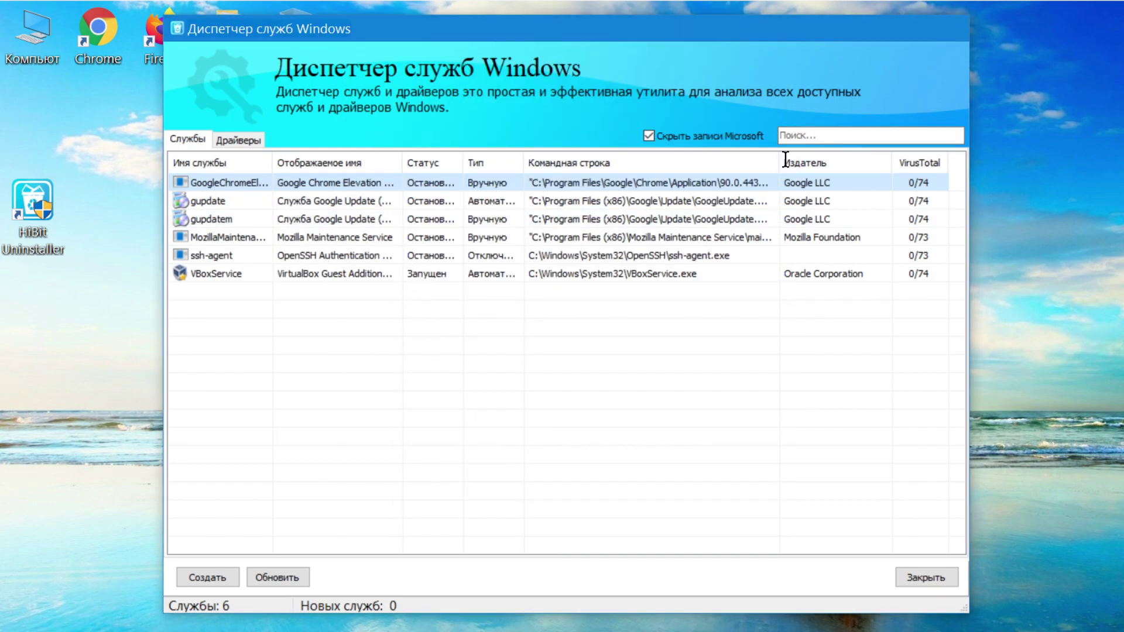
pyautogui.click(866, 28)
# Step: Examine the scheduled tasks with Microsoft entries hidden, view the actions available for a Google update task and close the scheduler
pyautogui.click(827, 79)
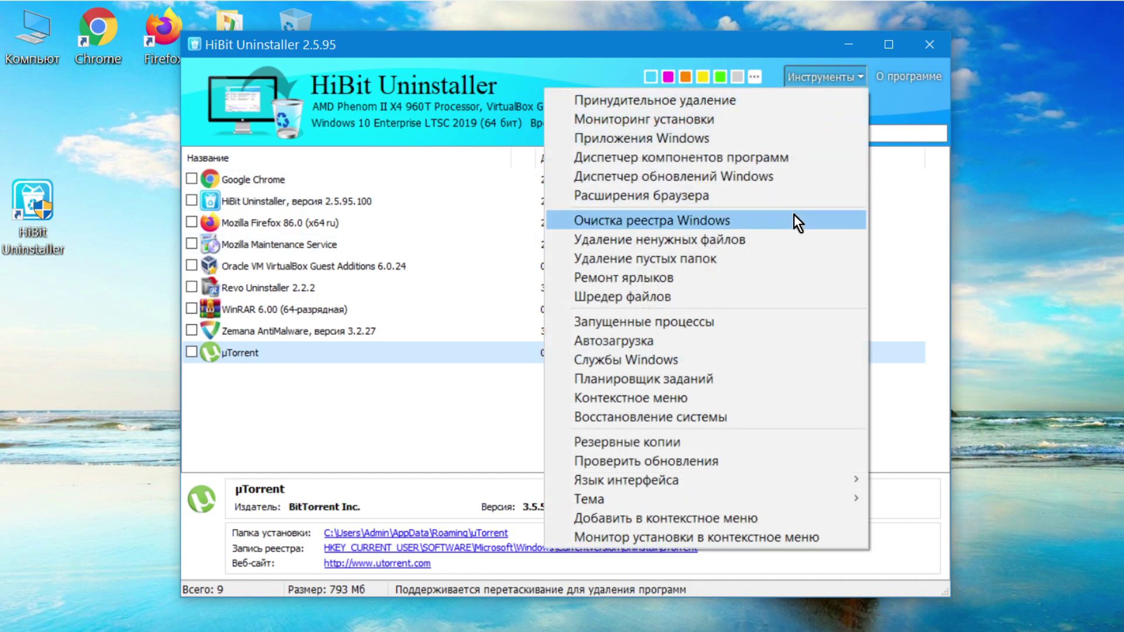
pyautogui.click(704, 379)
pyautogui.rightClick(264, 194)
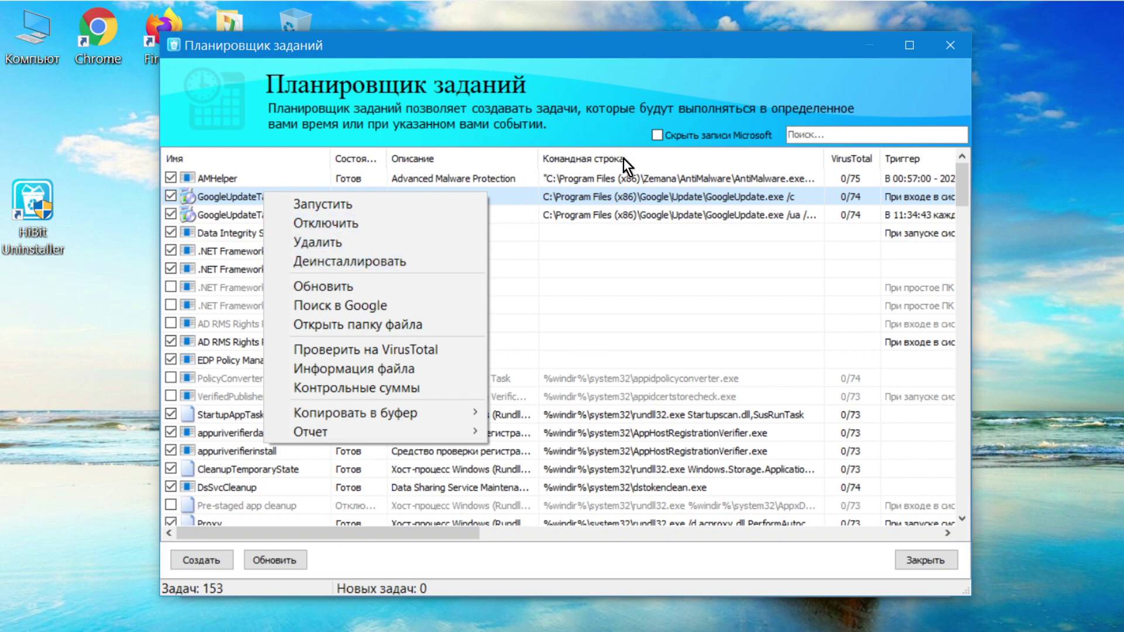
pyautogui.click(659, 135)
pyautogui.click(659, 136)
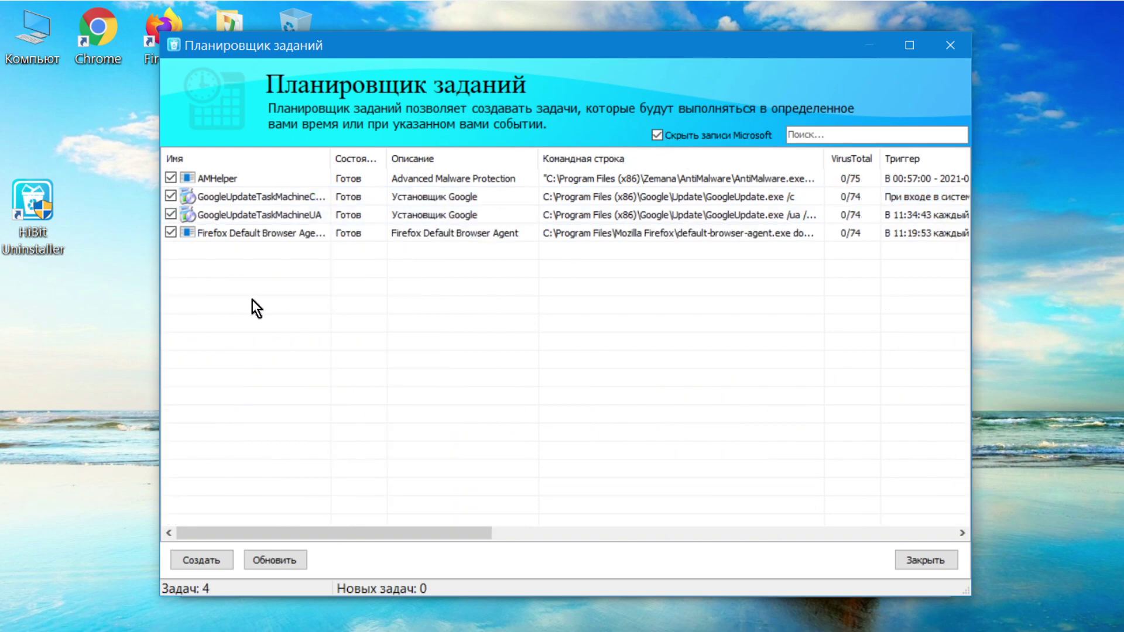
pyautogui.rightClick(256, 199)
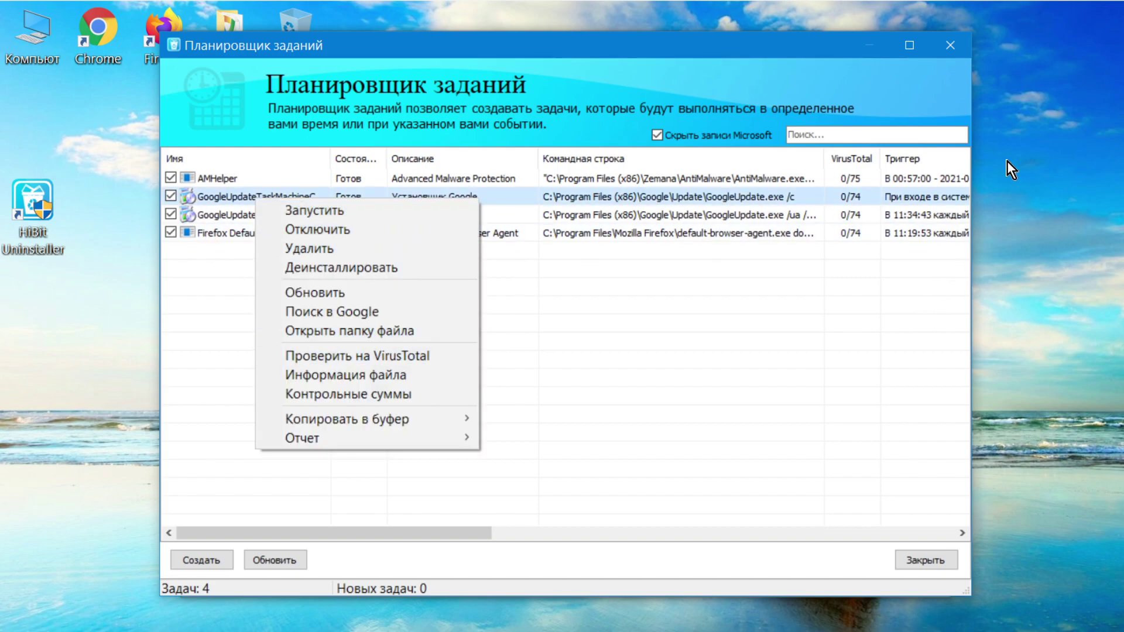
pyautogui.click(952, 51)
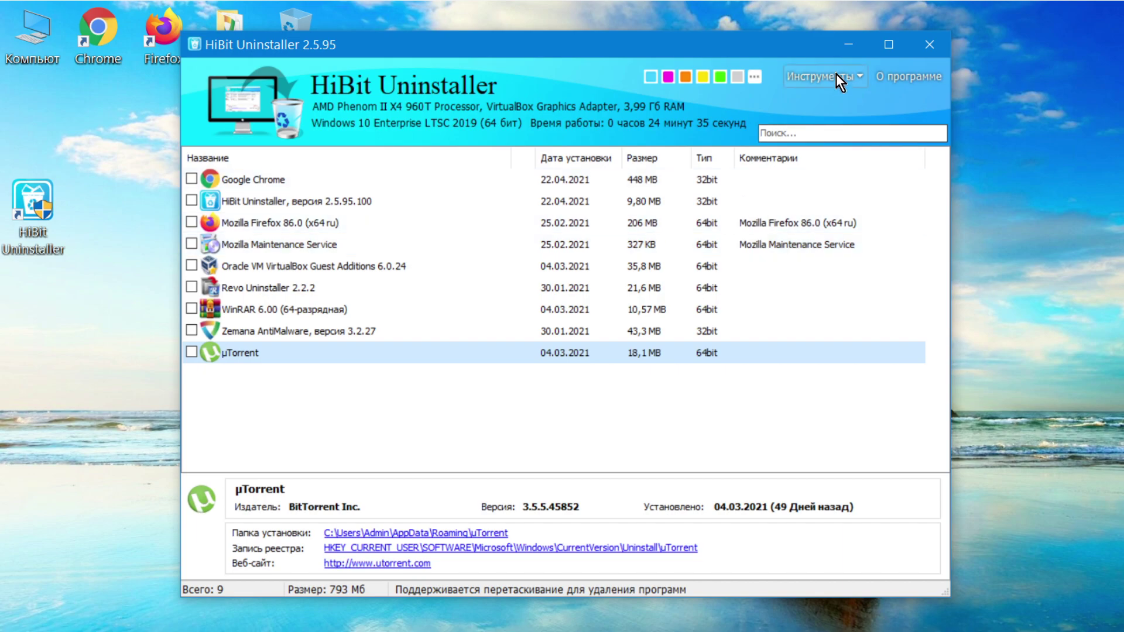
# Step: Review the context menu manager's entries against the HiBit Uninstaller shortcut's menu and view the actions available for the directory background cmd entry
pyautogui.click(836, 75)
pyautogui.click(672, 397)
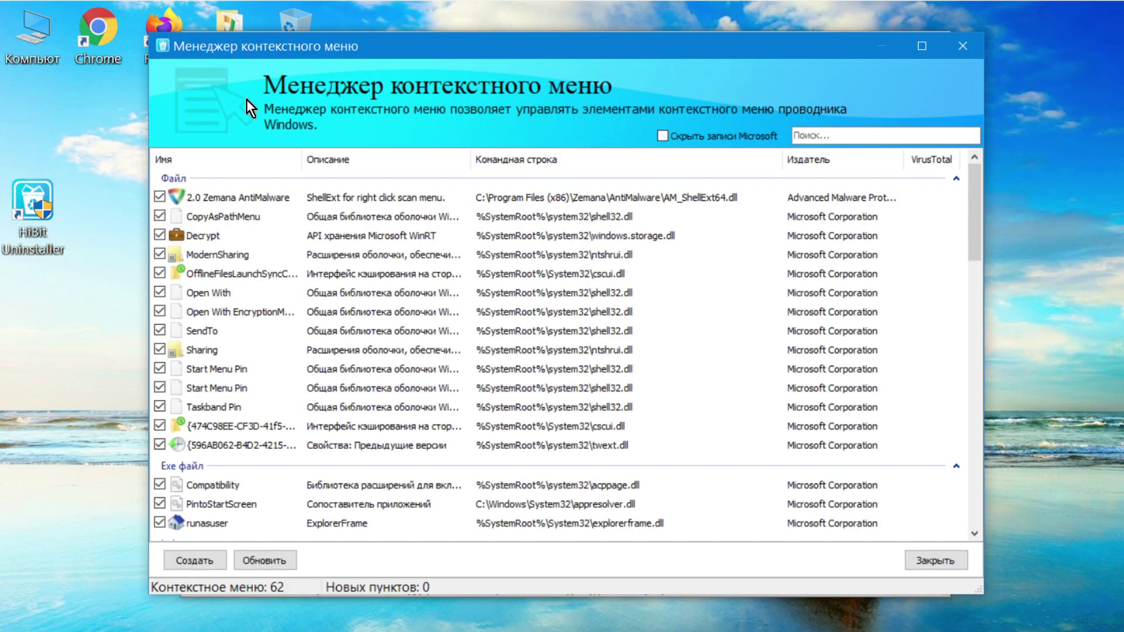
pyautogui.rightClick(38, 190)
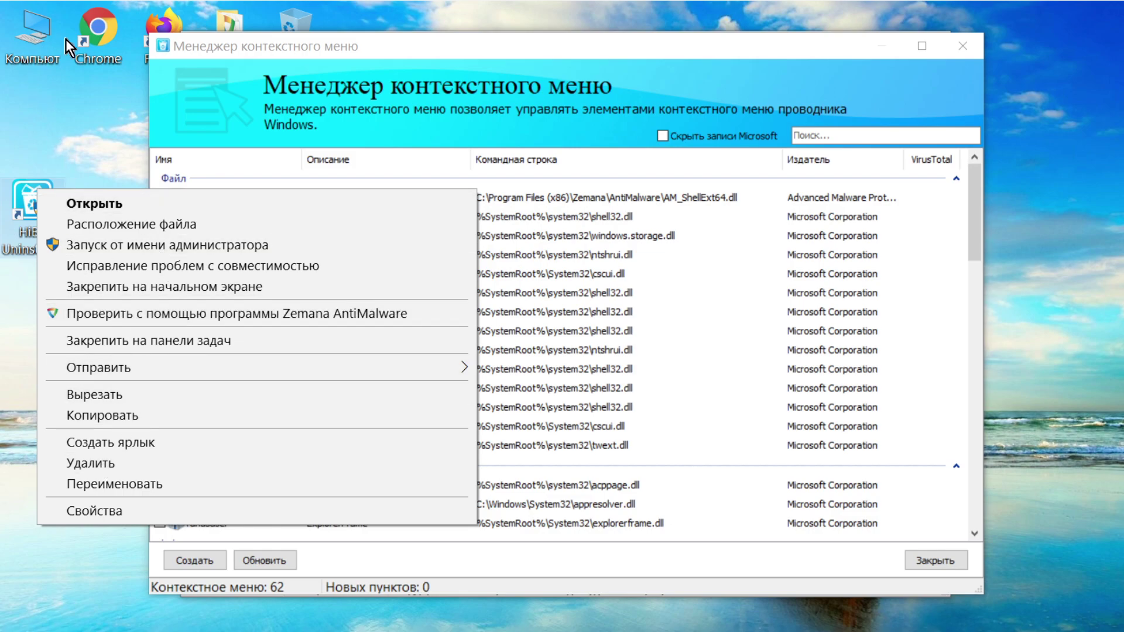
pyautogui.click(215, 263)
pyautogui.scroll(-10, 683, 337)
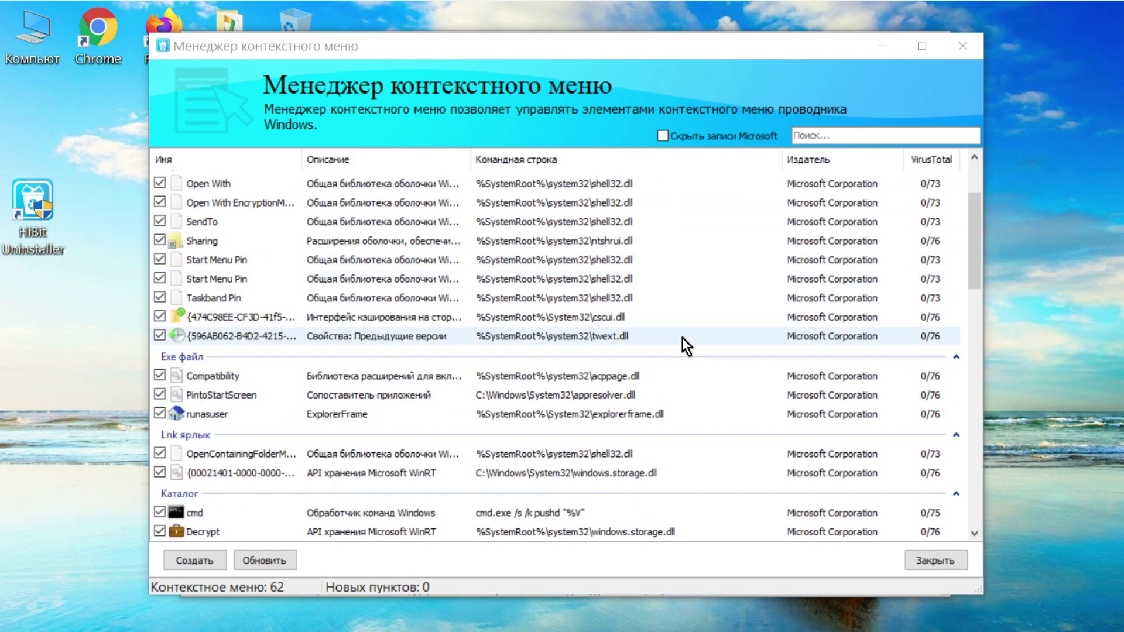
pyautogui.scroll(-10, 440, 325)
pyautogui.rightClick(353, 409)
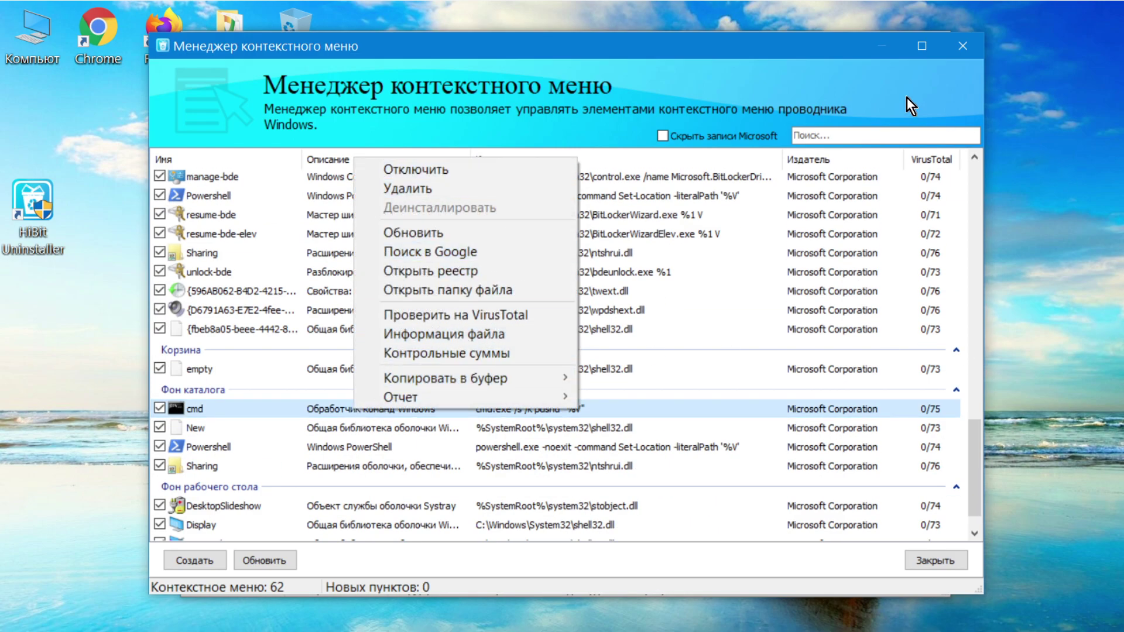
pyautogui.click(926, 83)
# Step: Hide Microsoft entries in the context menu manager, compare the rest with the desktop shortcut's menu and close the manager
pyautogui.click(669, 138)
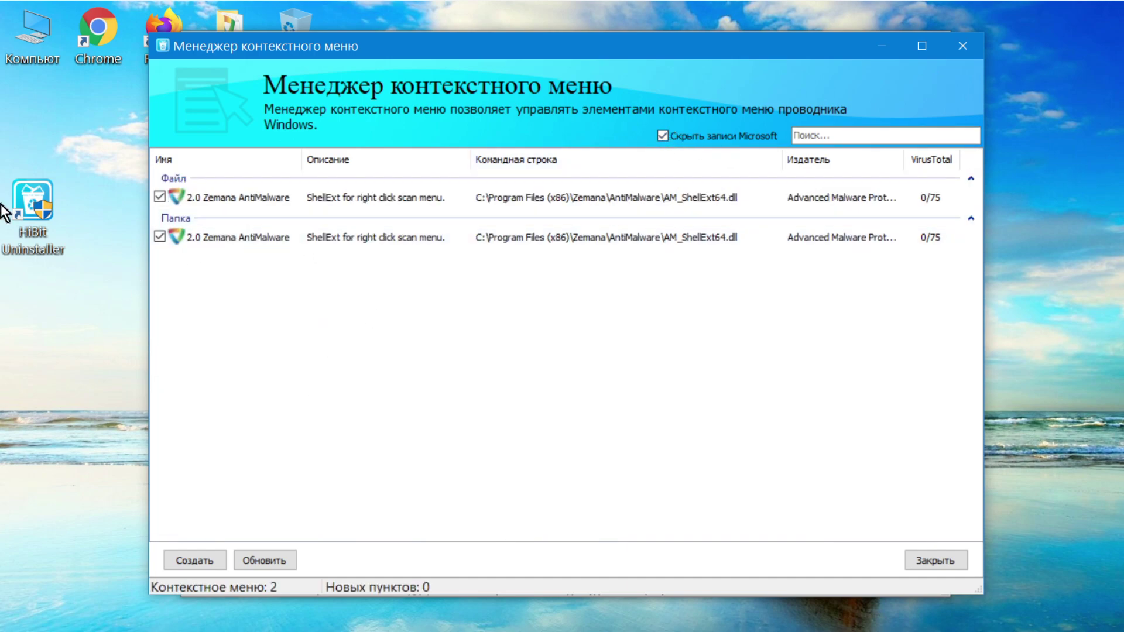
pyautogui.rightClick(20, 184)
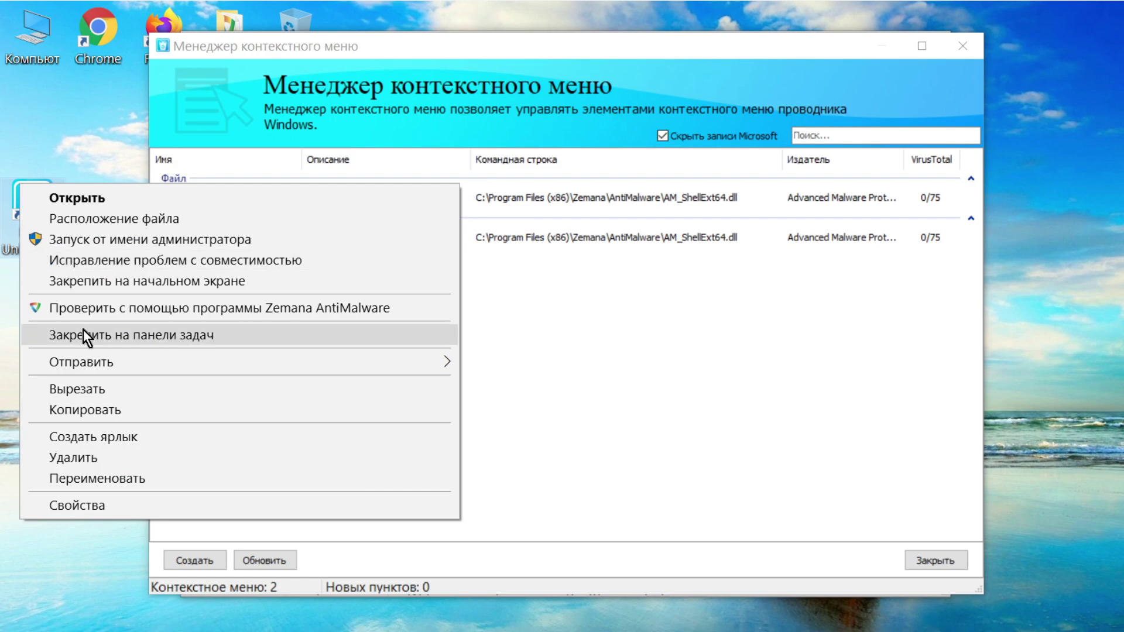
pyautogui.click(763, 58)
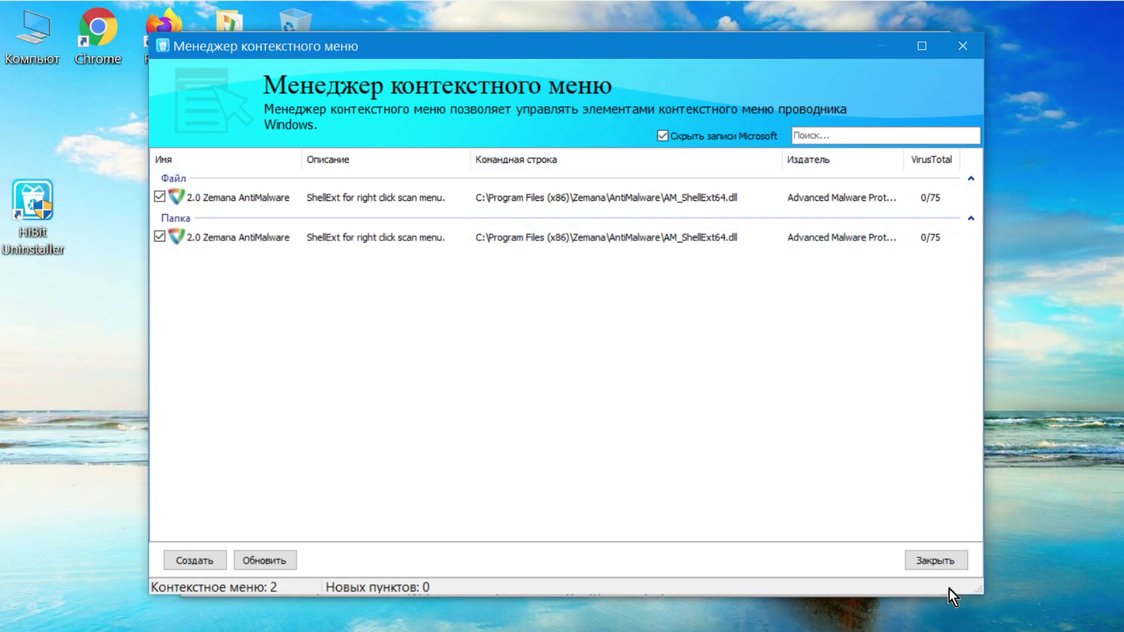
pyautogui.click(951, 563)
# Step: Create a system restore point named "Моя" in the system restore manager, agreeing to enable System Restore
pyautogui.click(834, 82)
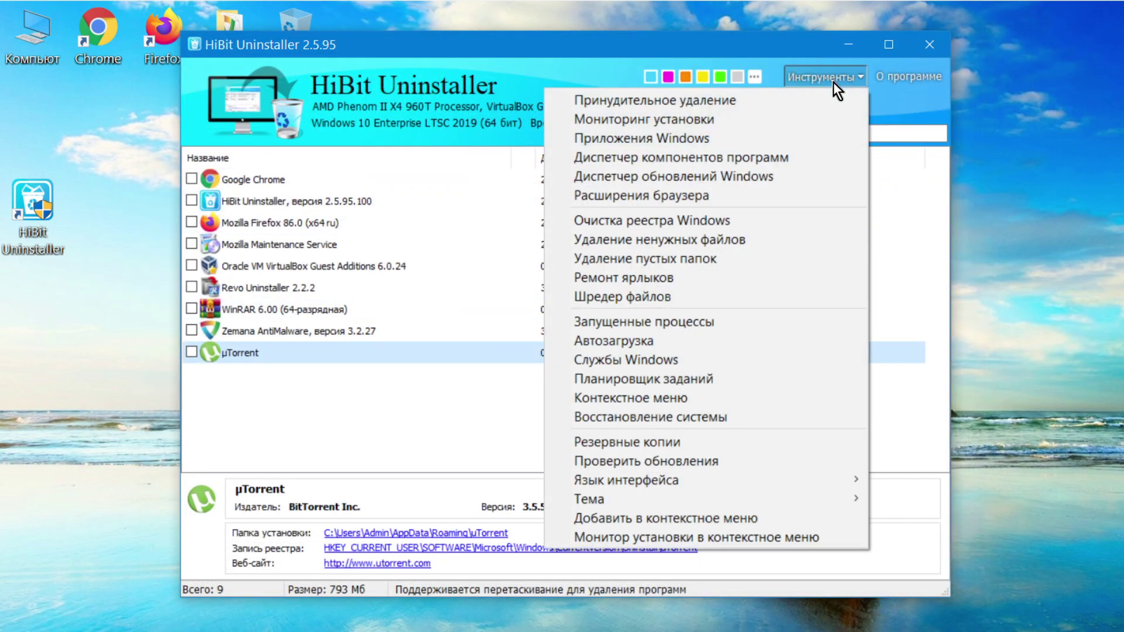
pyautogui.click(713, 420)
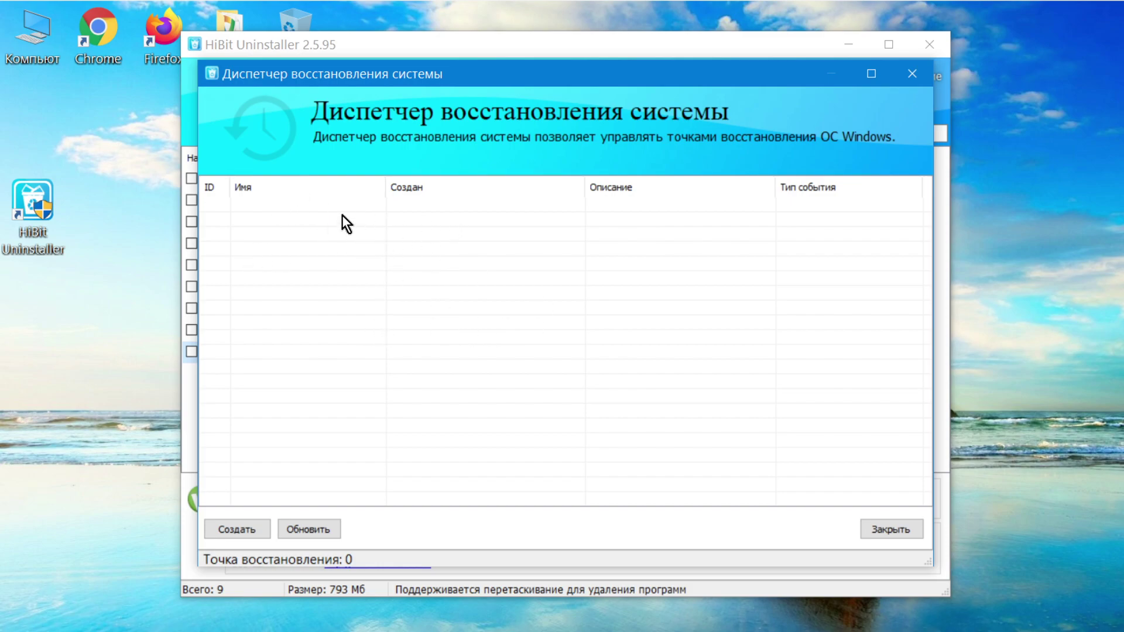
pyautogui.click(231, 528)
pyautogui.click(525, 345)
pyautogui.write('Моя')
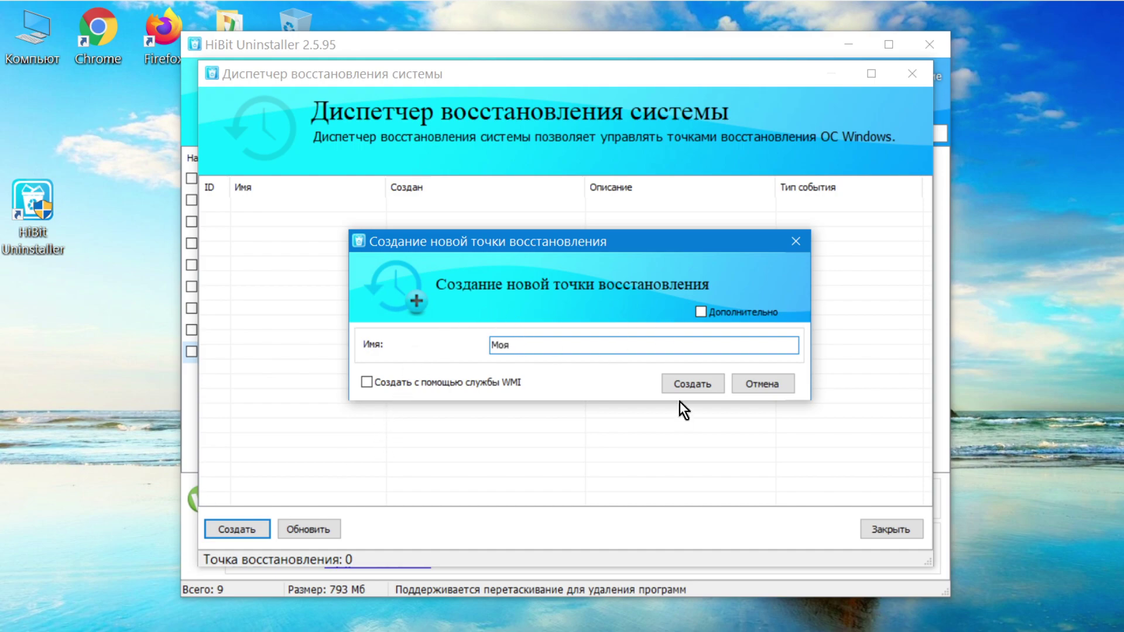
pyautogui.click(711, 382)
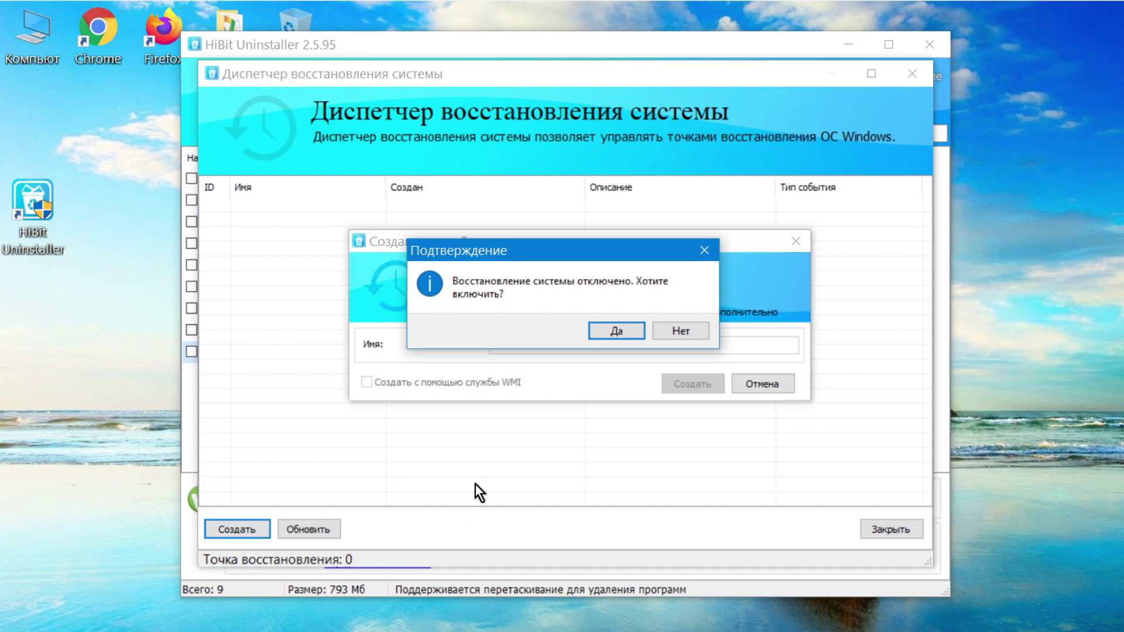
pyautogui.click(629, 331)
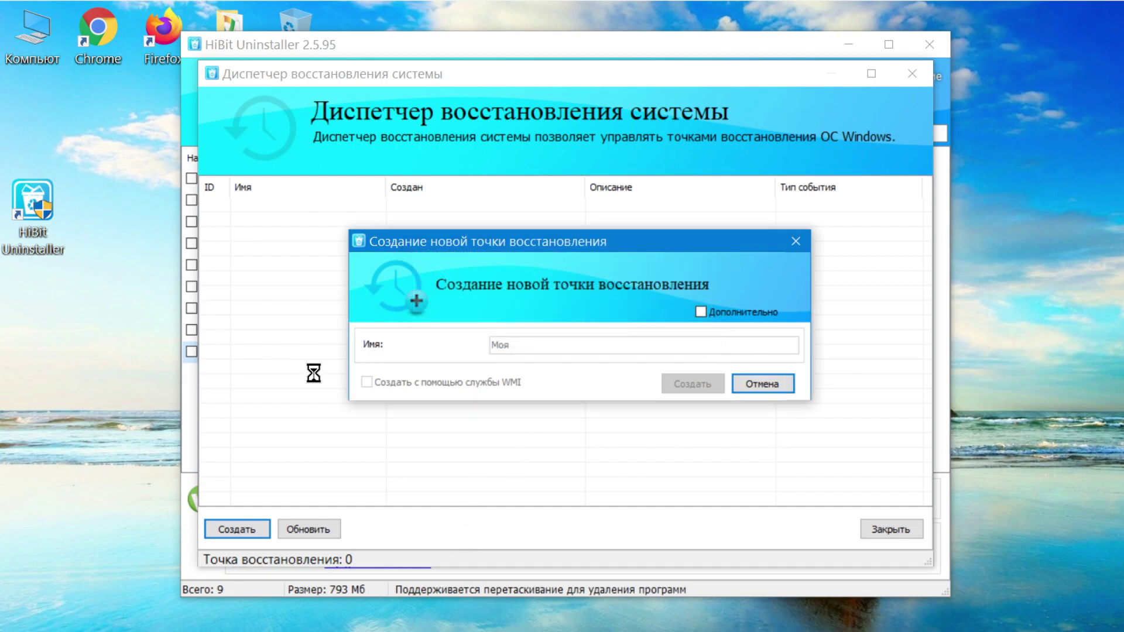
# Step: View the actions available for the restore point "Моя" and close the system restore manager
pyautogui.rightClick(439, 202)
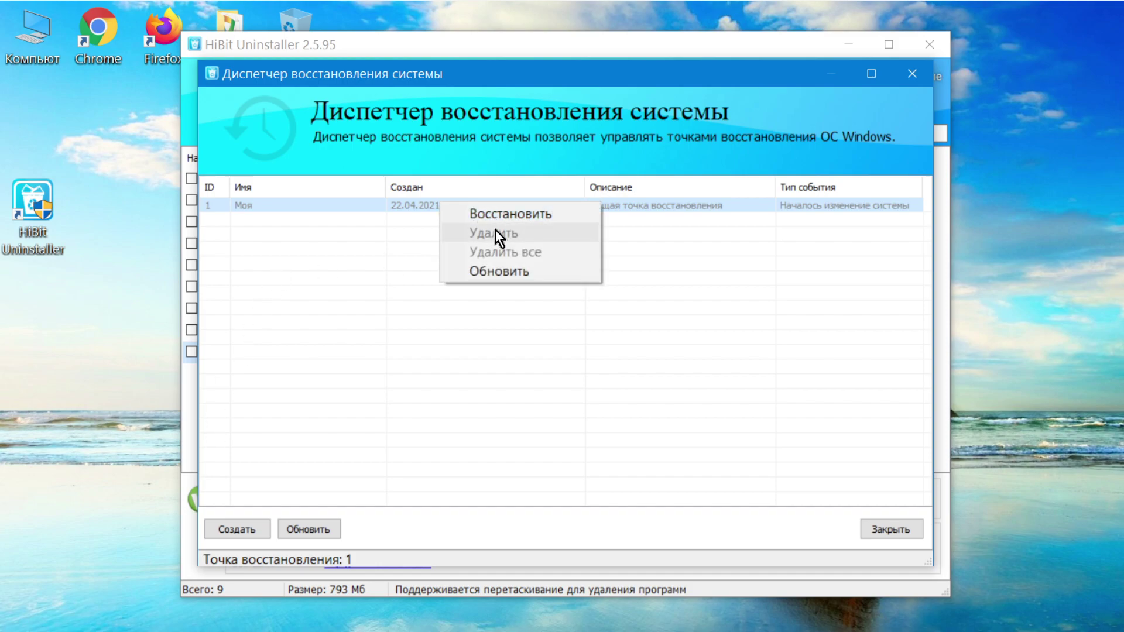
pyautogui.click(799, 418)
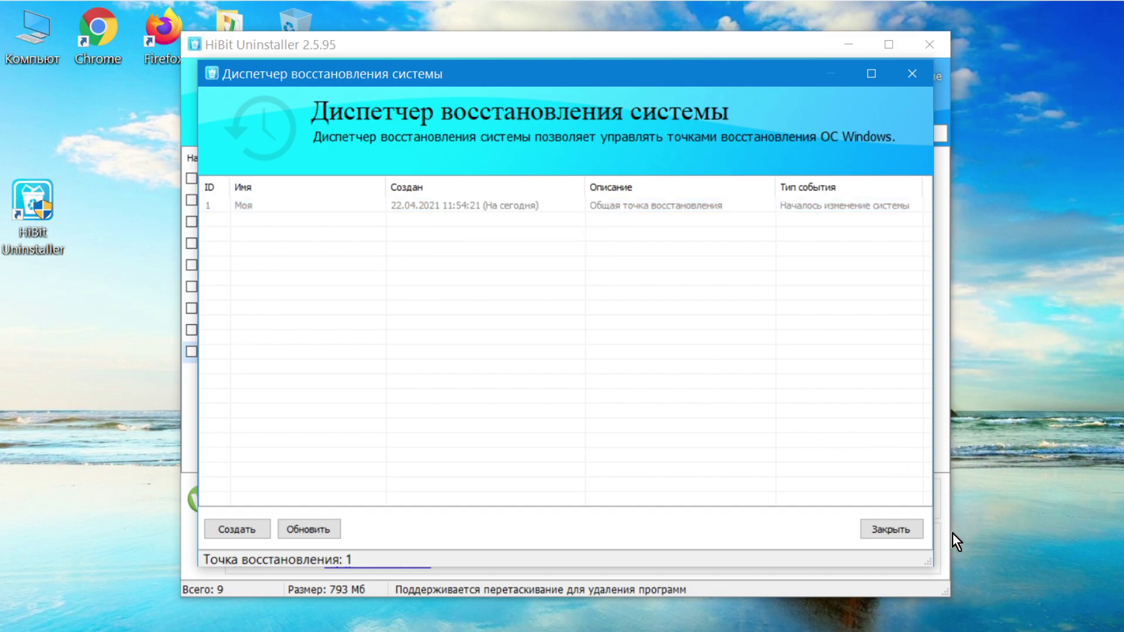
pyautogui.click(890, 529)
# Step: Delete the Glary Utilities 5 159 backup copy and close the backup manager
pyautogui.click(808, 74)
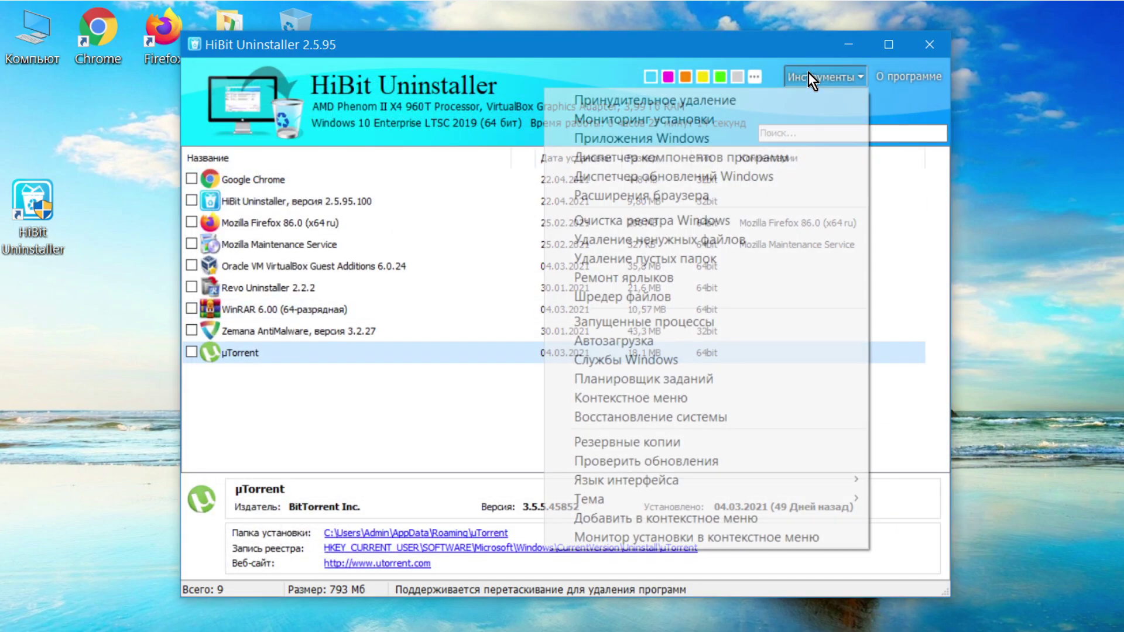
pyautogui.click(695, 444)
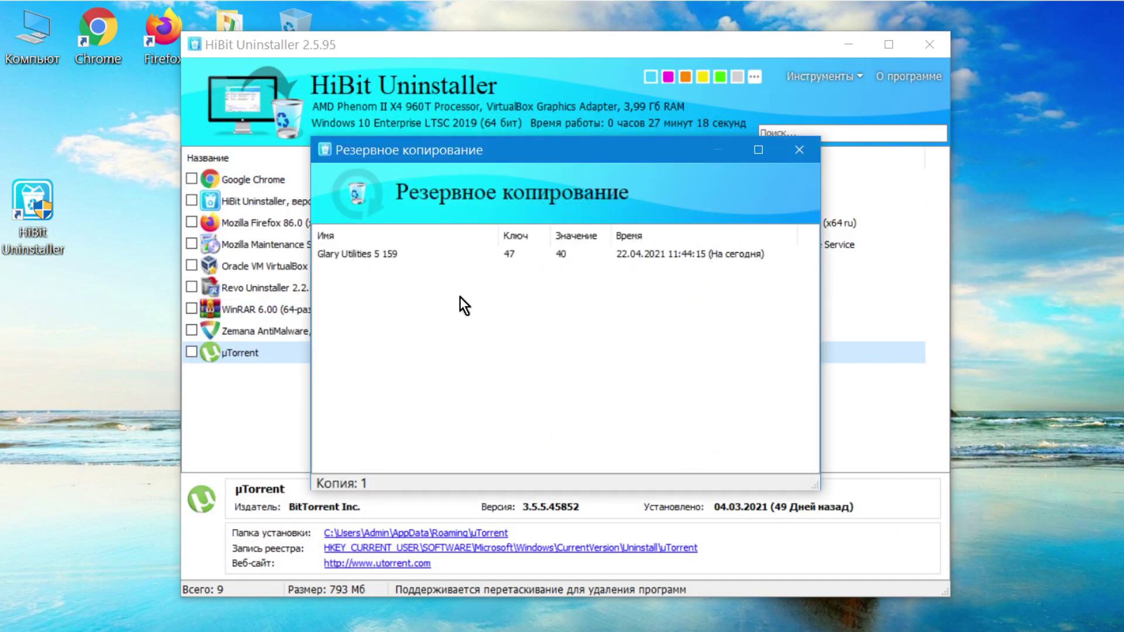
pyautogui.rightClick(384, 253)
pyautogui.click(458, 285)
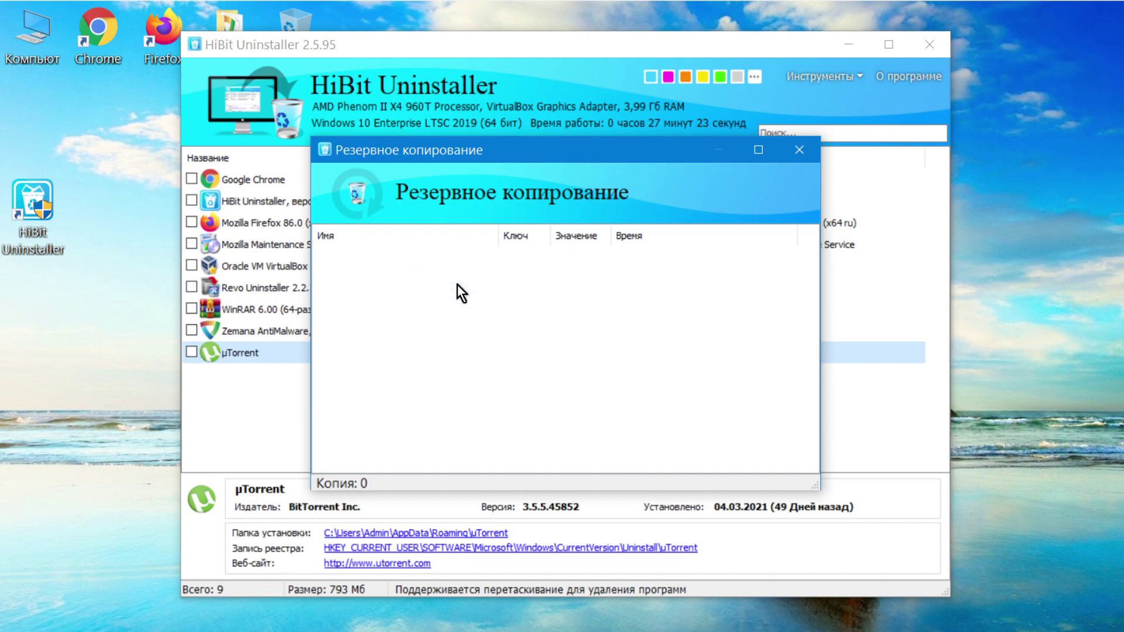
pyautogui.click(799, 149)
# Step: Turn off the update check at startup, check for a HiBit Uninstaller update manually and close the update window
pyautogui.click(823, 77)
pyautogui.click(676, 461)
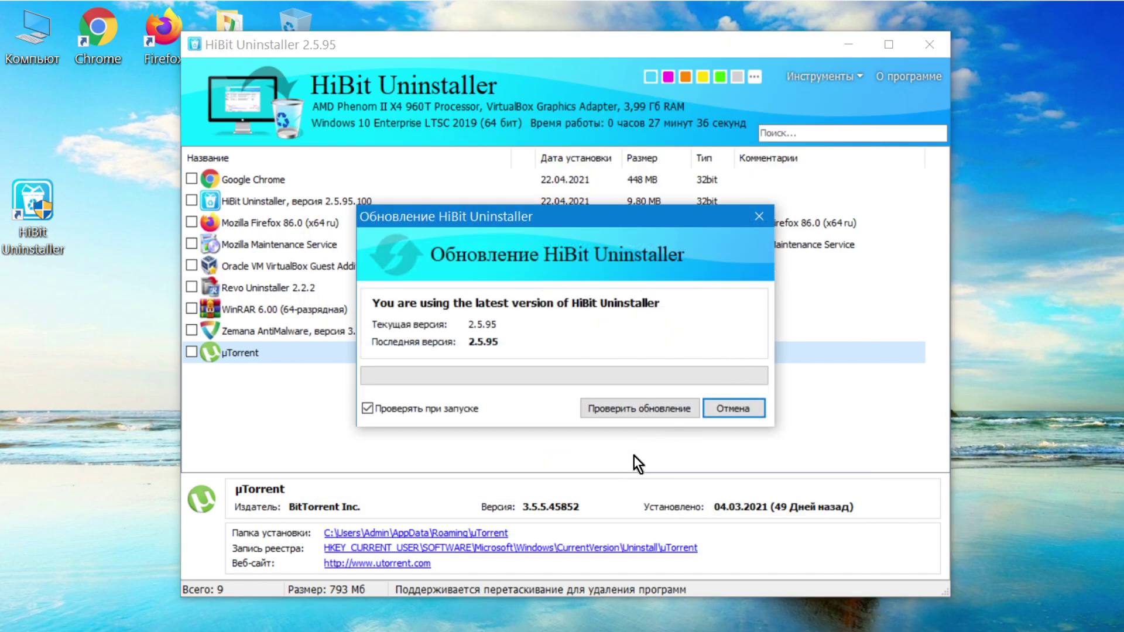
pyautogui.click(369, 412)
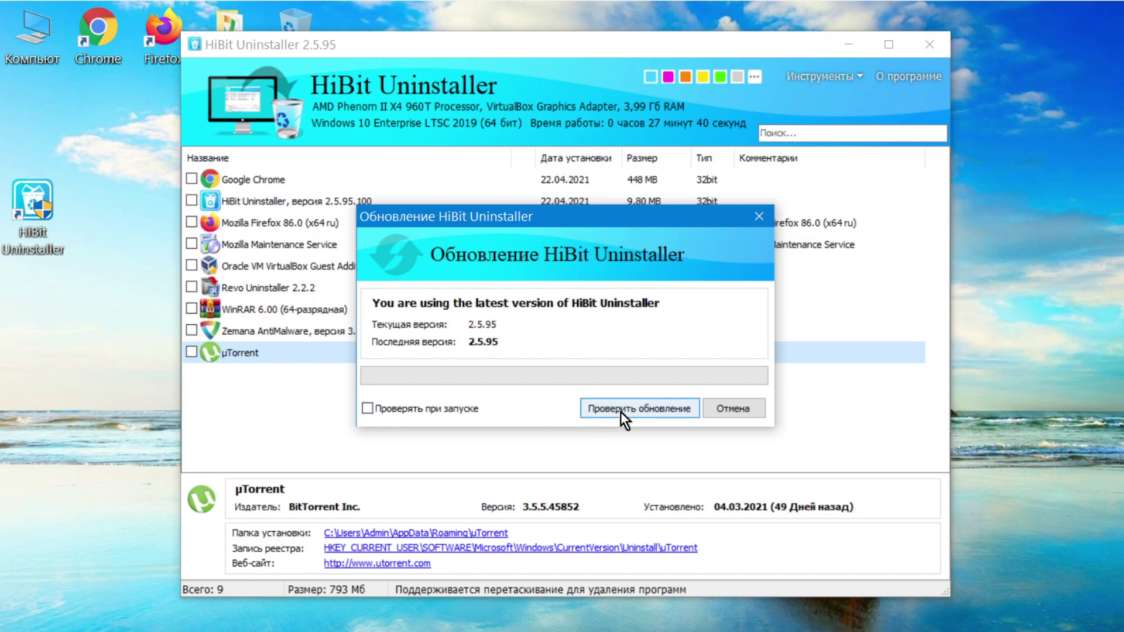
pyautogui.click(668, 409)
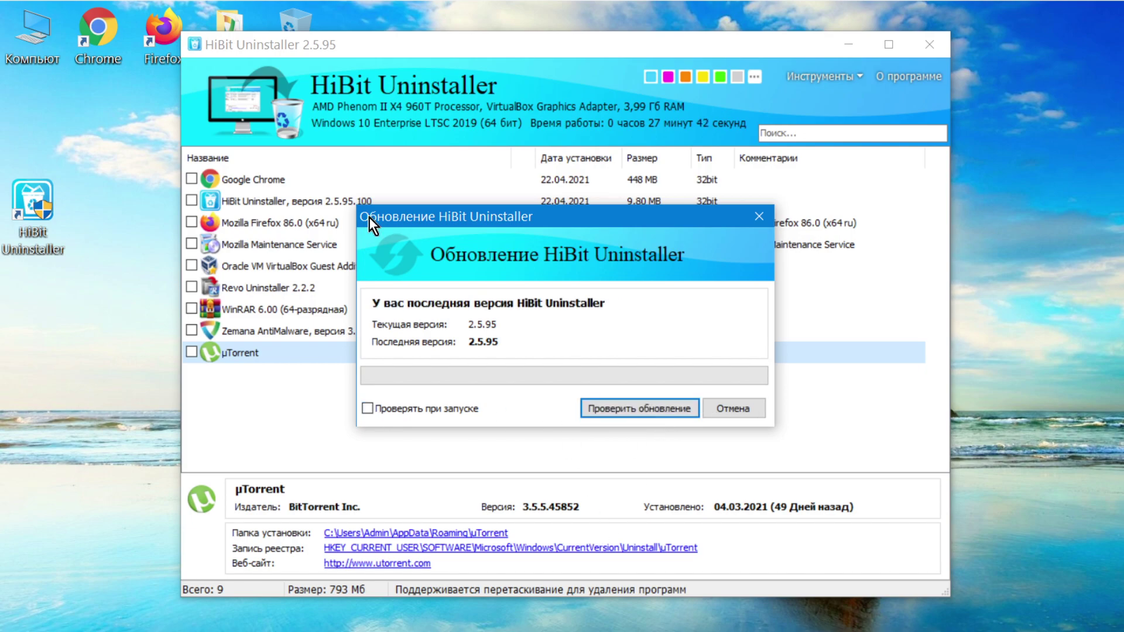
pyautogui.click(750, 408)
# Step: View the available interface languages and try out the Windows 10 Dark and Carbon themes
pyautogui.click(821, 76)
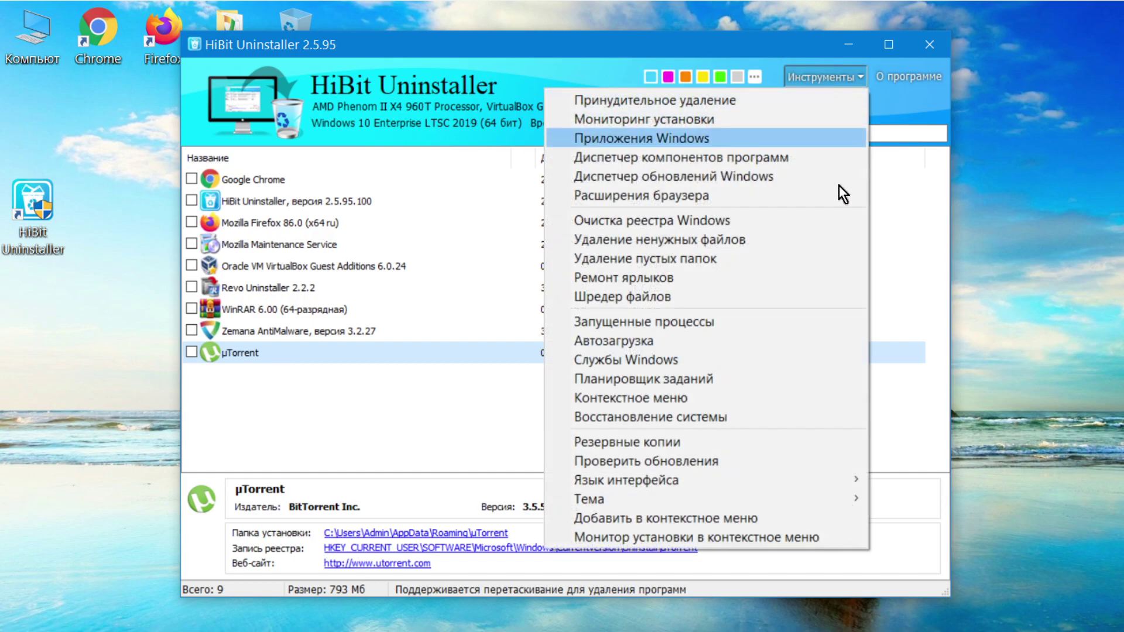
pyautogui.moveTo(651, 480)
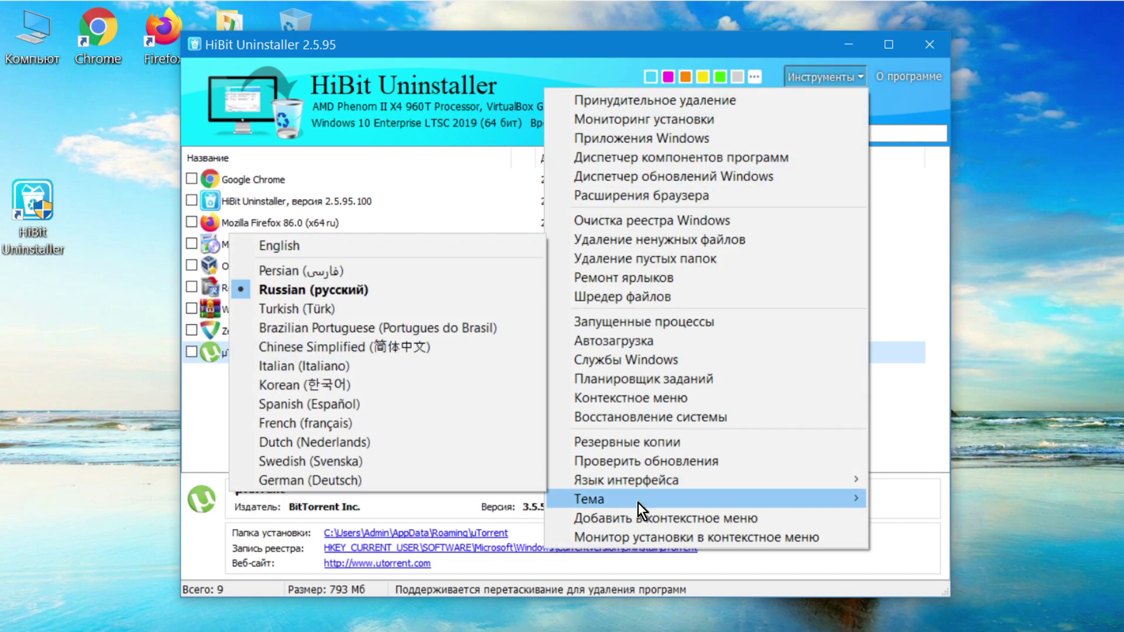
pyautogui.moveTo(637, 502)
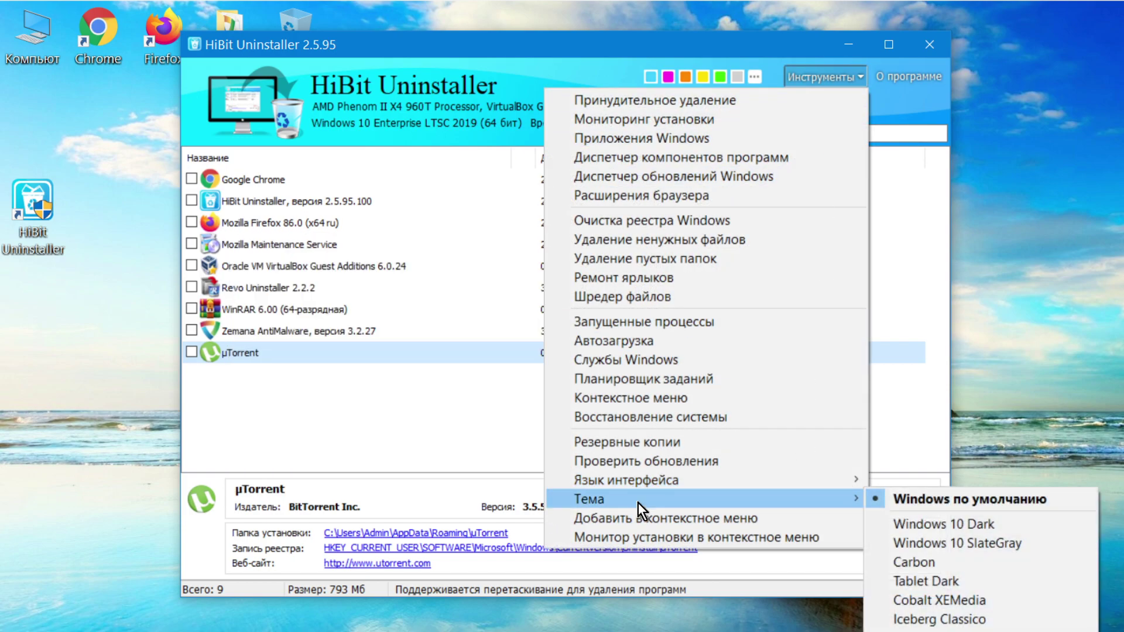
pyautogui.click(978, 525)
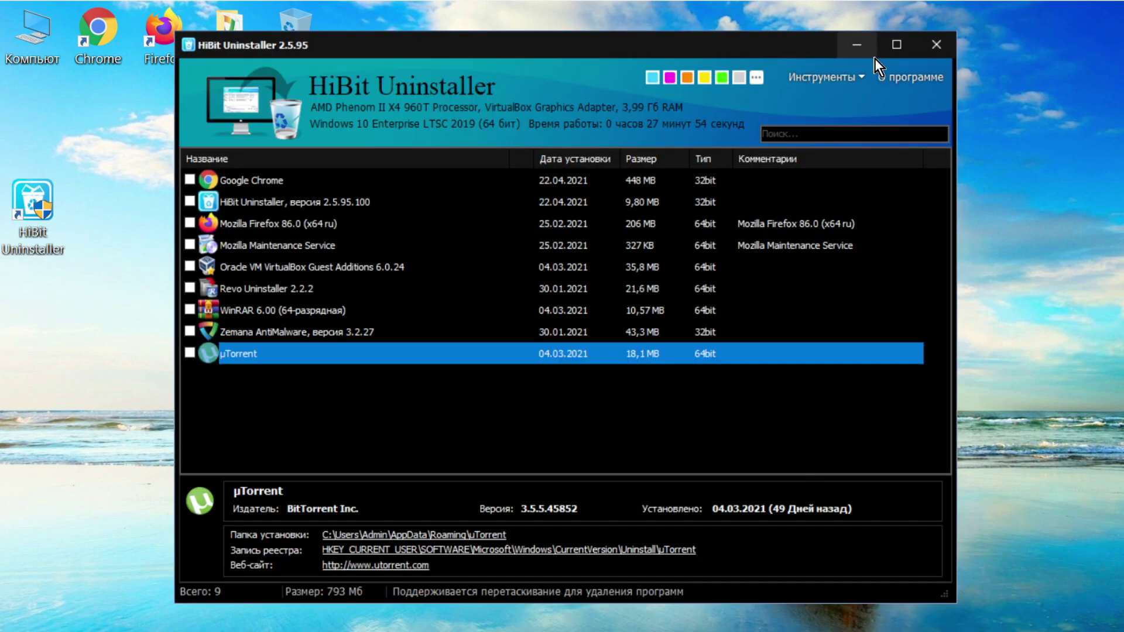
pyautogui.click(865, 78)
pyautogui.moveTo(756, 499)
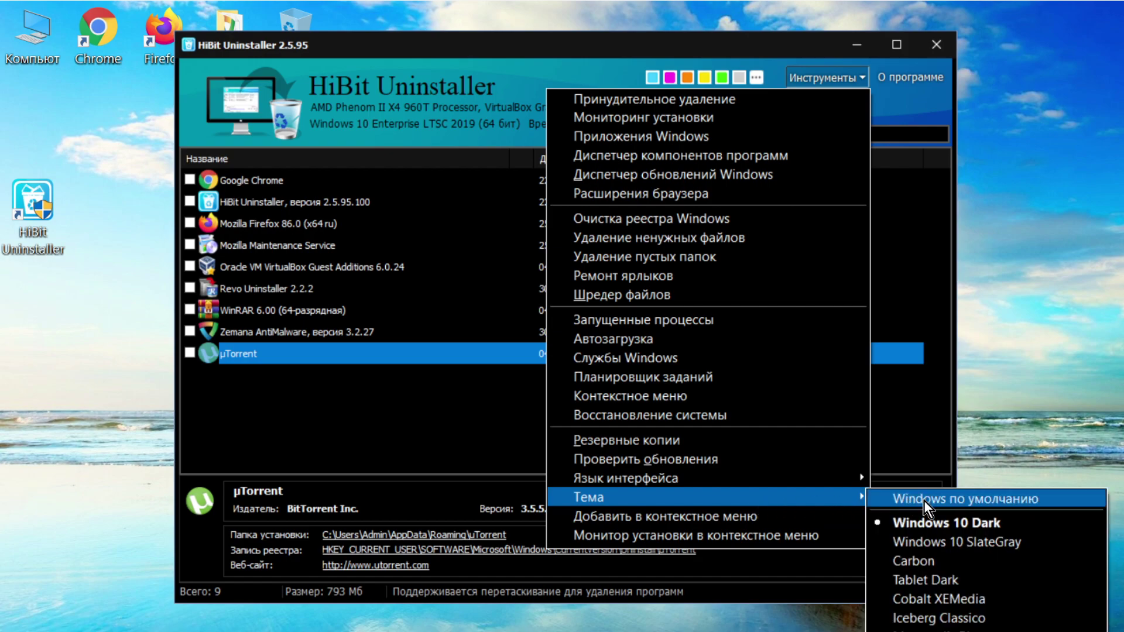
pyautogui.click(942, 565)
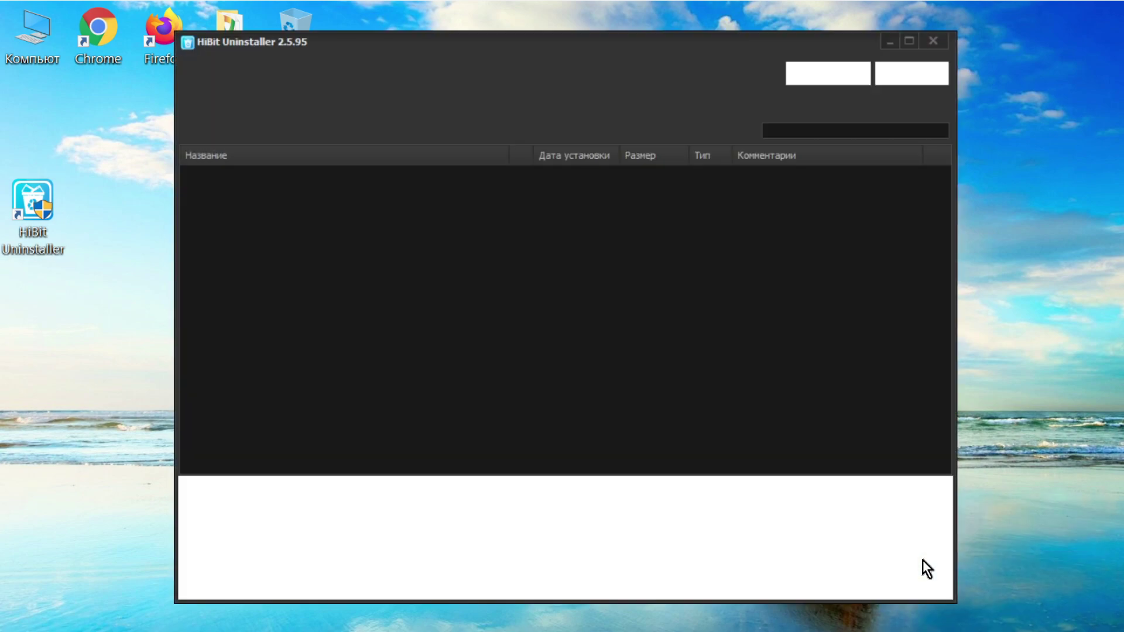
# Step: Add HiBit Uninstaller and its installation monitor to the Windows context menu
pyautogui.click(837, 75)
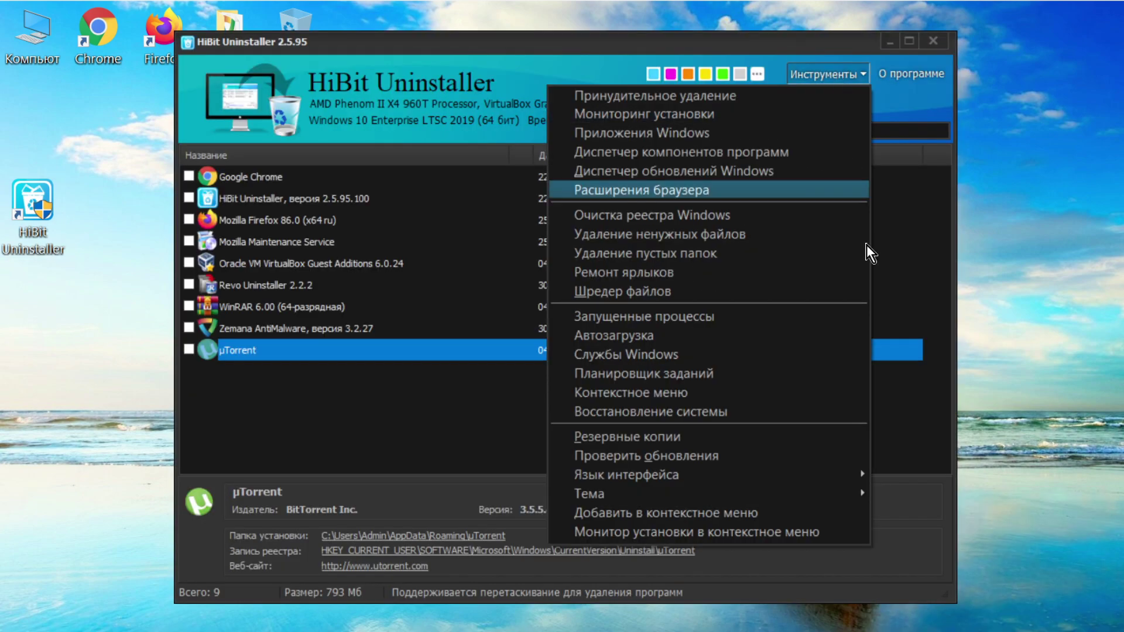
pyautogui.click(715, 518)
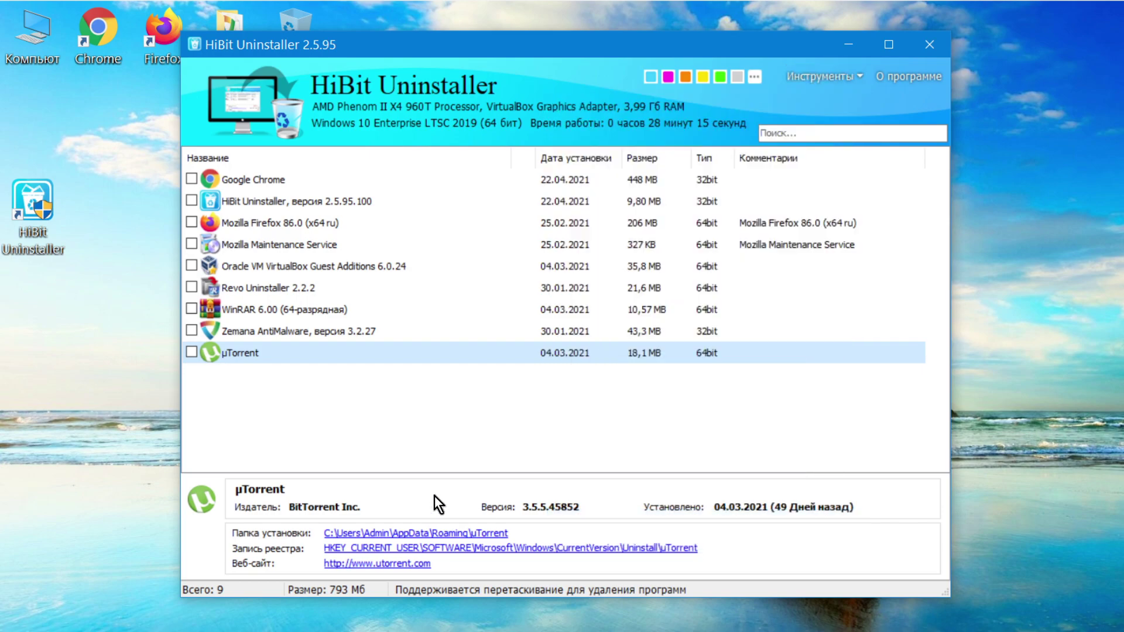
pyautogui.click(824, 77)
pyautogui.click(687, 536)
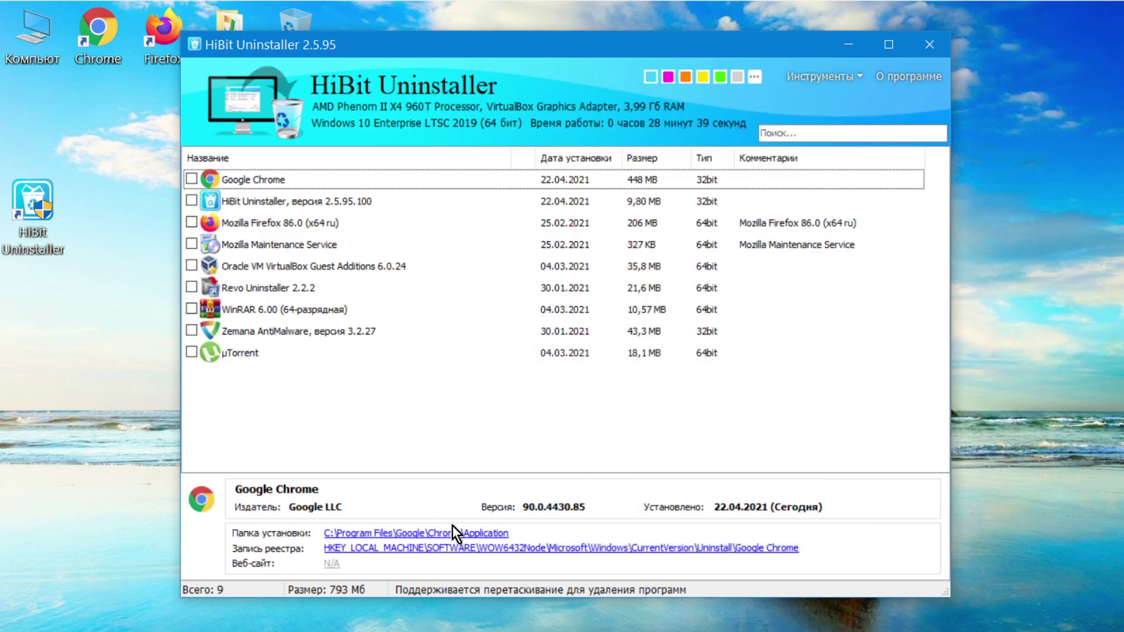
pyautogui.click(837, 76)
pyautogui.click(615, 287)
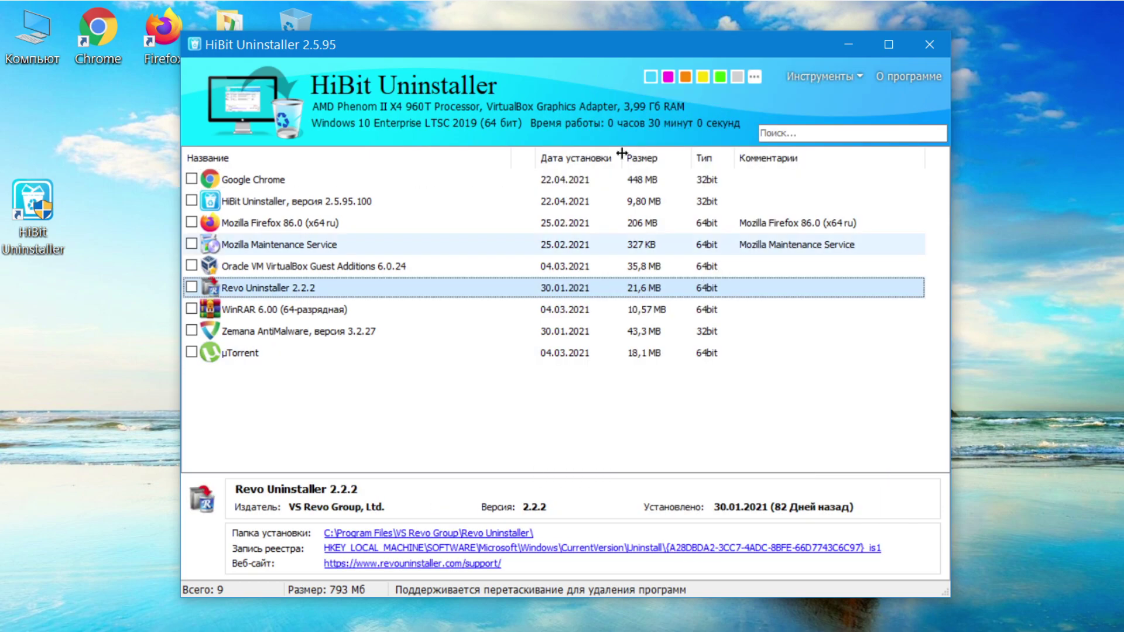
# Step: Try the magenta, orange, yellow, green and grey header colours and switch back to light blue
pyautogui.click(668, 77)
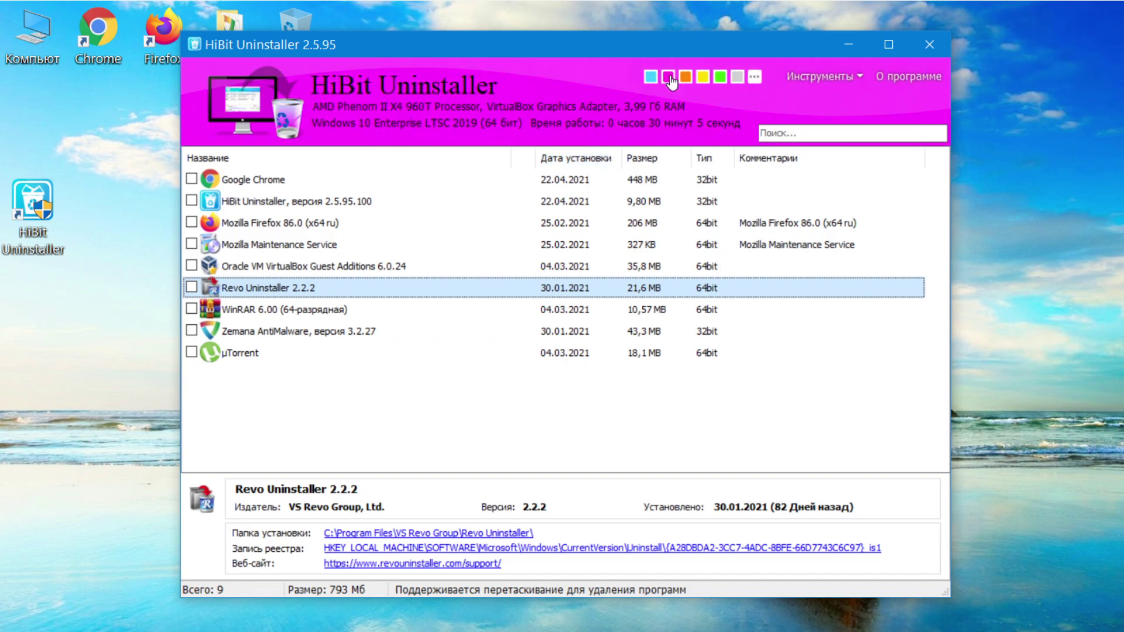
pyautogui.click(686, 78)
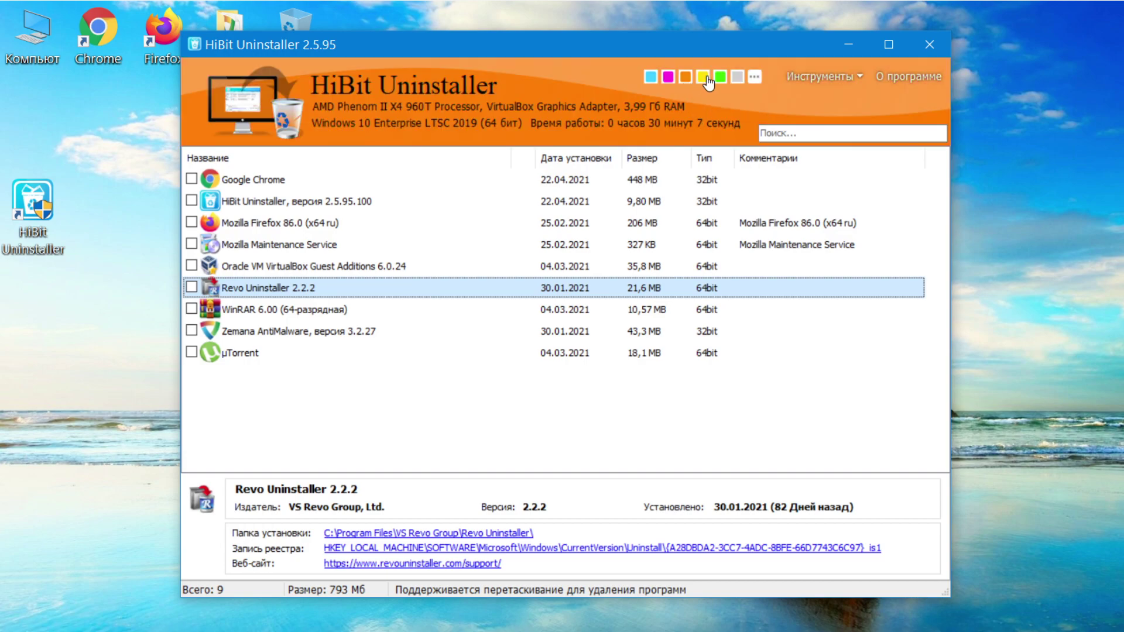
pyautogui.click(704, 78)
pyautogui.click(722, 79)
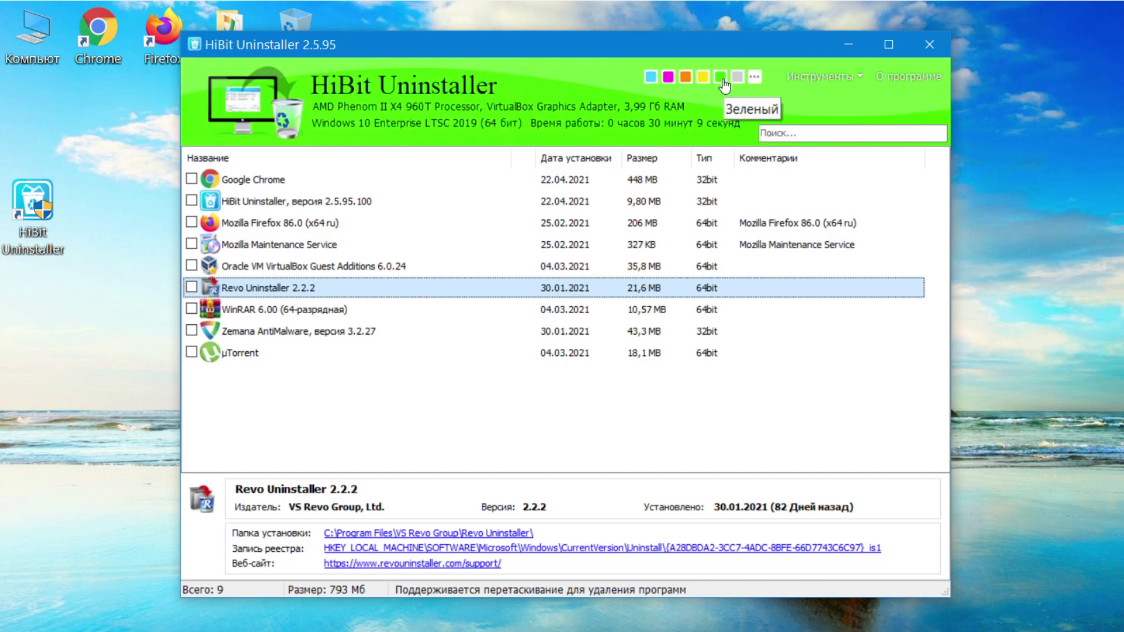
pyautogui.click(737, 78)
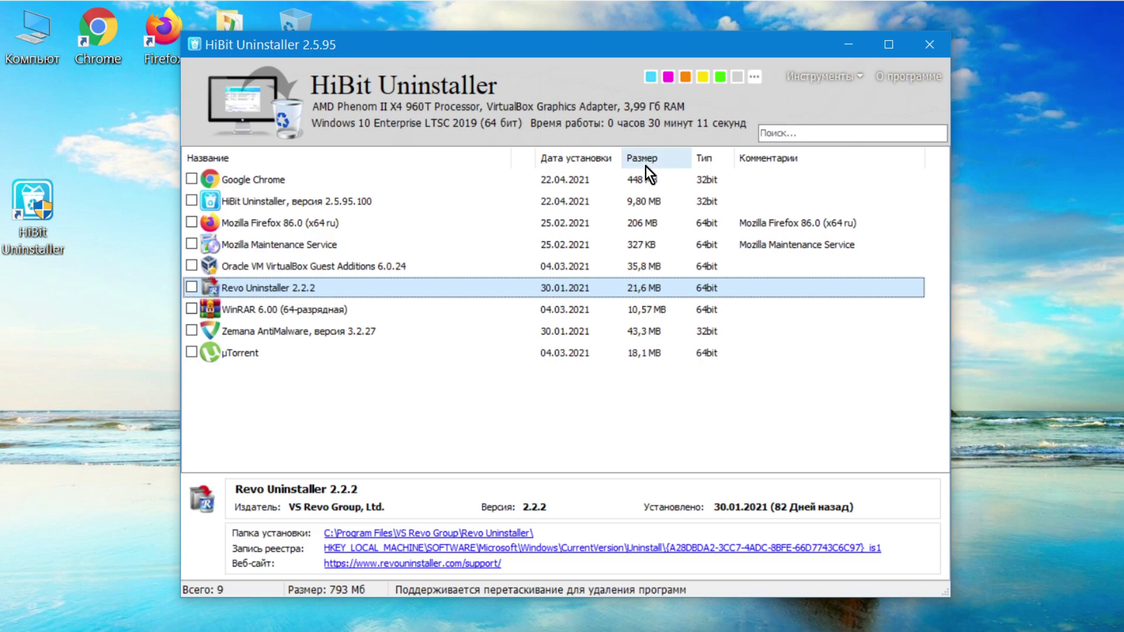
pyautogui.click(649, 78)
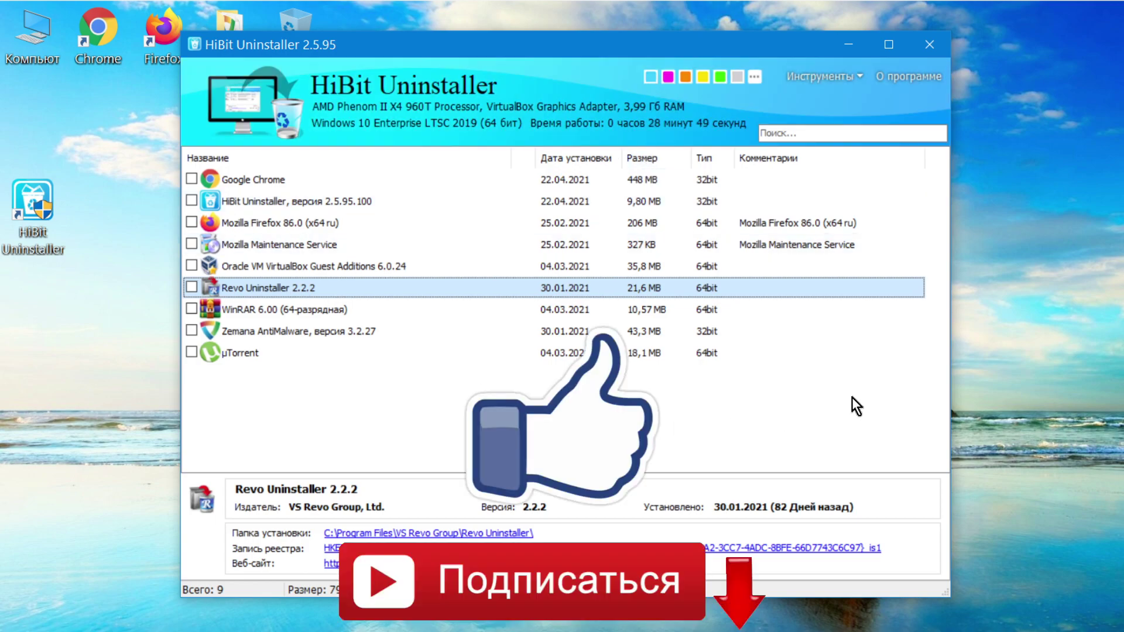